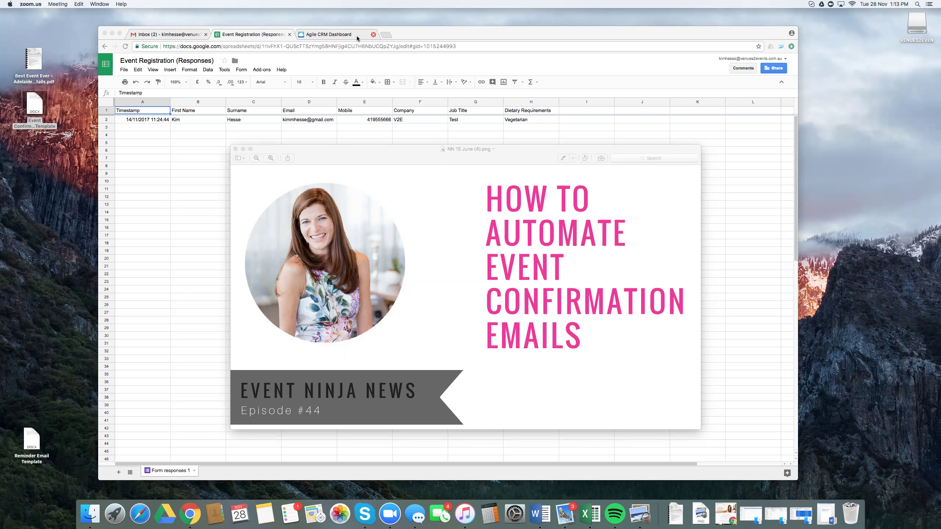
Close the title image, switch to Agile CRM and view the contacts filtered by the November Training Program Attendees tag.
{"action": "left_click", "coordinate": [243, 149]}
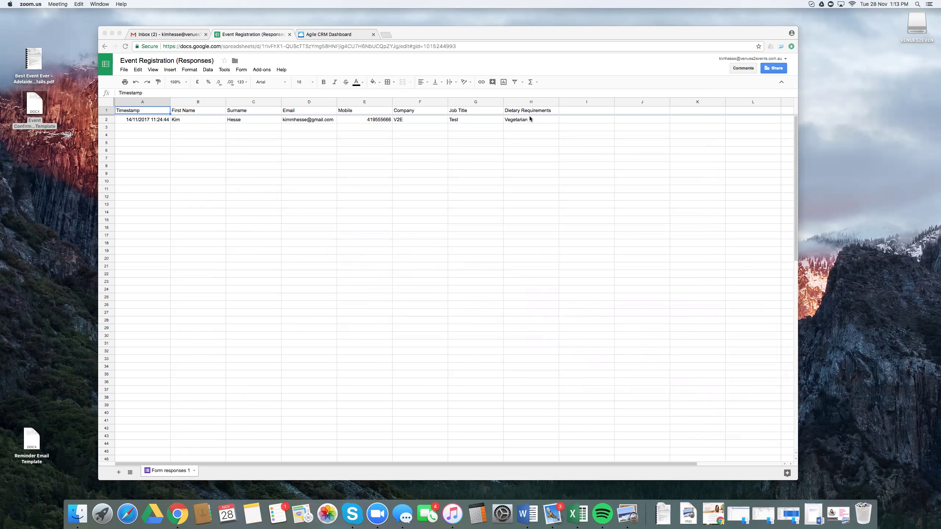
{"action": "left_click", "coordinate": [327, 34]}
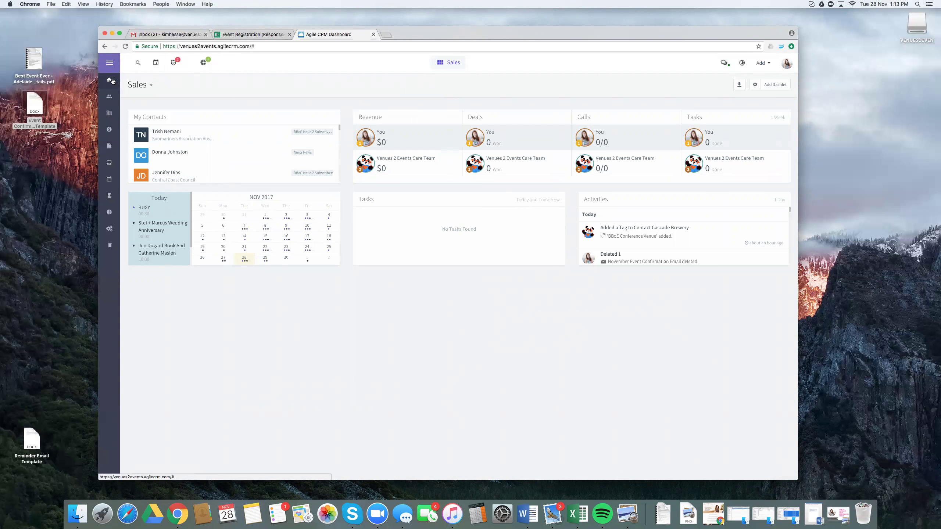
{"action": "left_click", "coordinate": [110, 97]}
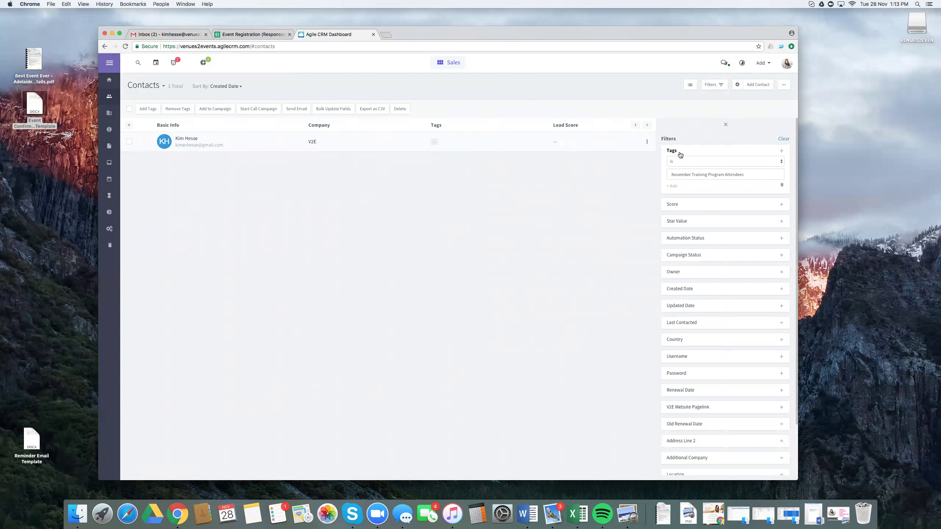
{"action": "left_click", "coordinate": [760, 174]}
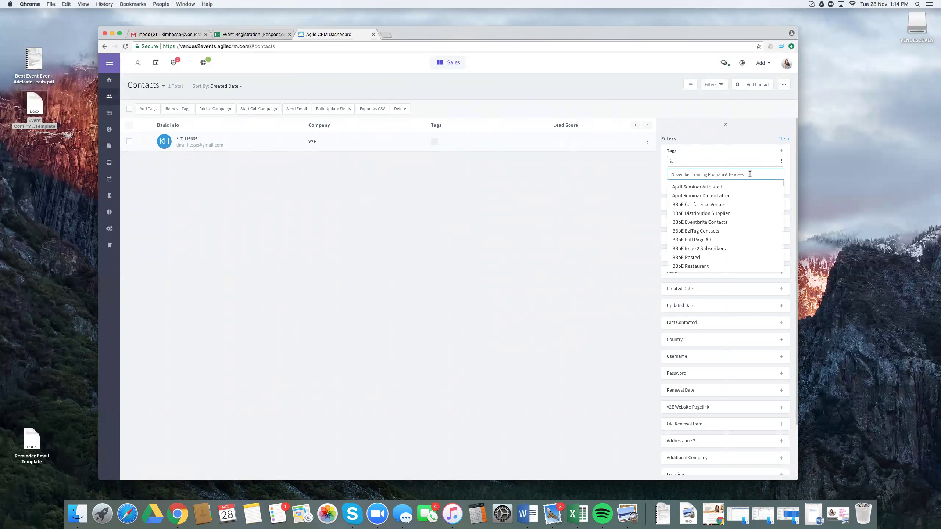
{"action": "key", "text": "Return"}
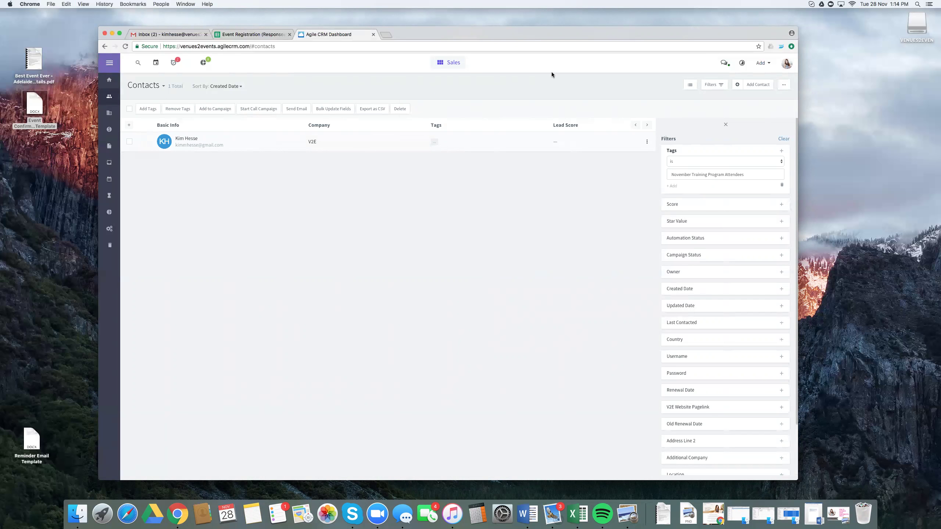
Go to the Marketing section's email templates and add a category named November Event.
{"action": "left_click", "coordinate": [442, 63]}
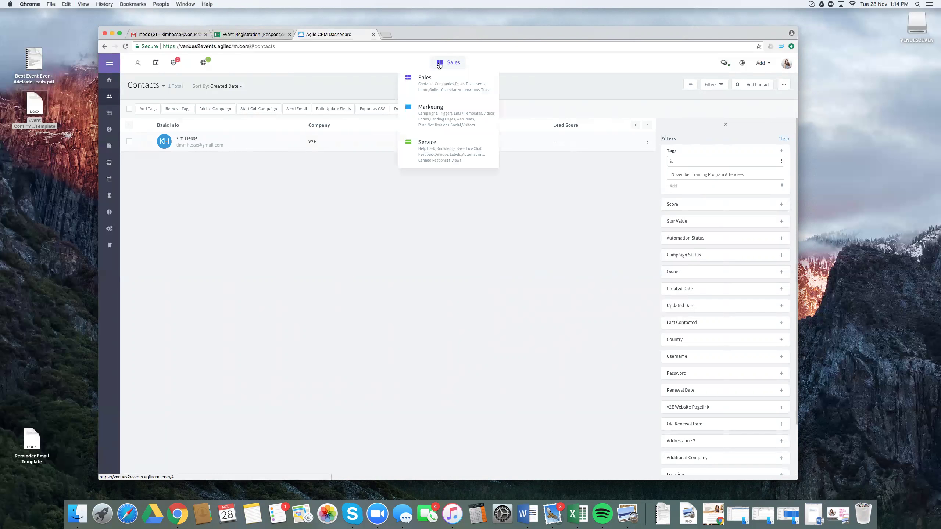
{"action": "left_click", "coordinate": [441, 108]}
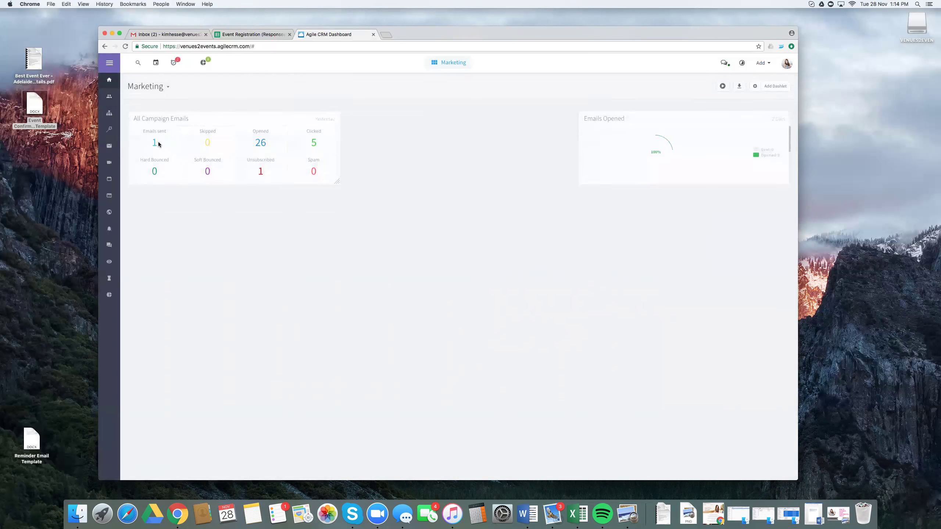
{"action": "left_click", "coordinate": [110, 146]}
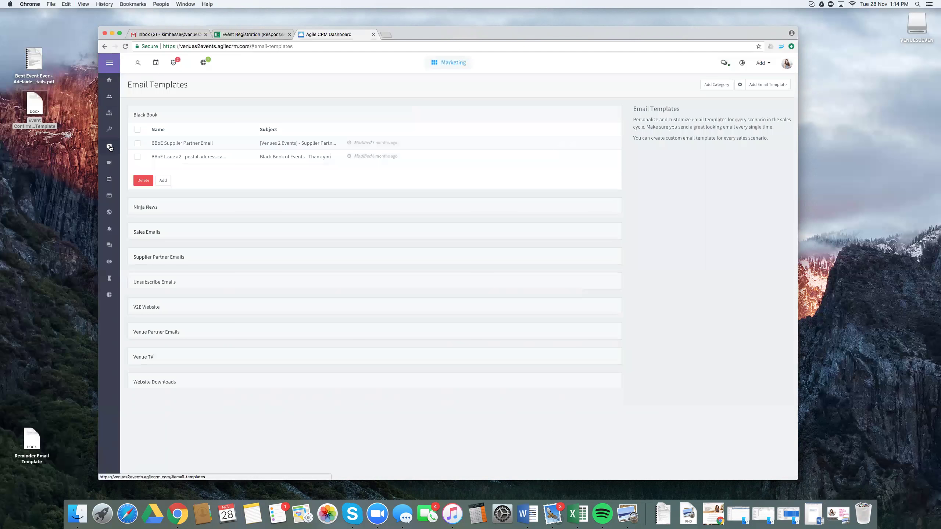
{"action": "left_click", "coordinate": [718, 85]}
{"action": "type", "text": "November Event"}
{"action": "left_click", "coordinate": [457, 112]}
{"action": "left_click", "coordinate": [537, 124]}
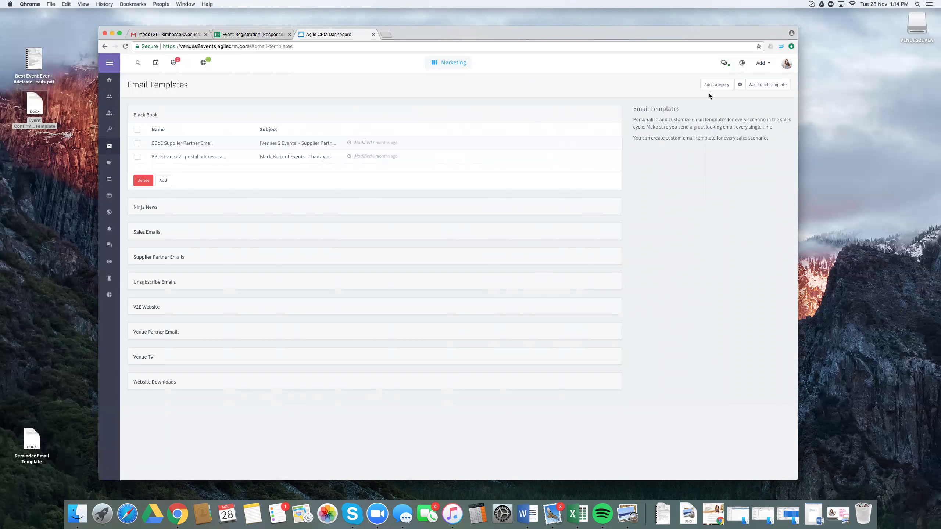
Start a custom email template and name it November Event Confirmation Email.
{"action": "left_click", "coordinate": [775, 86]}
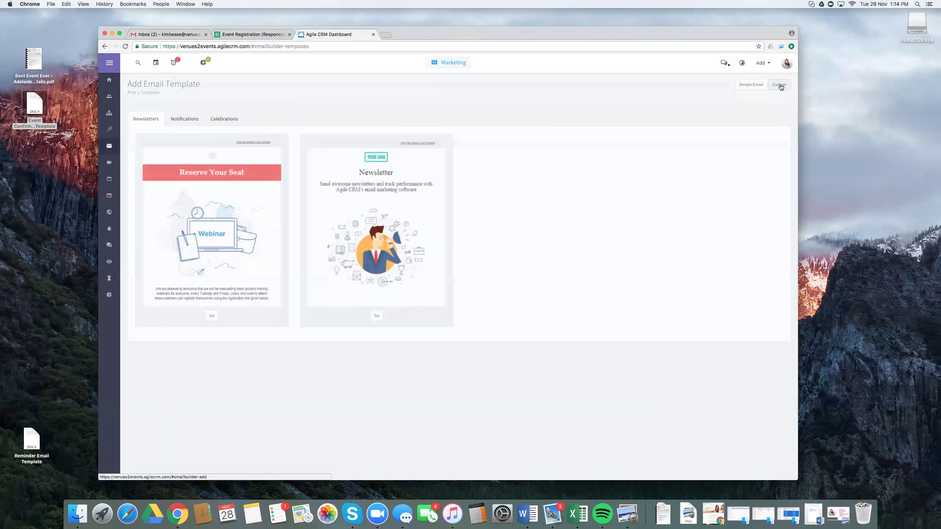
{"action": "left_click", "coordinate": [780, 85]}
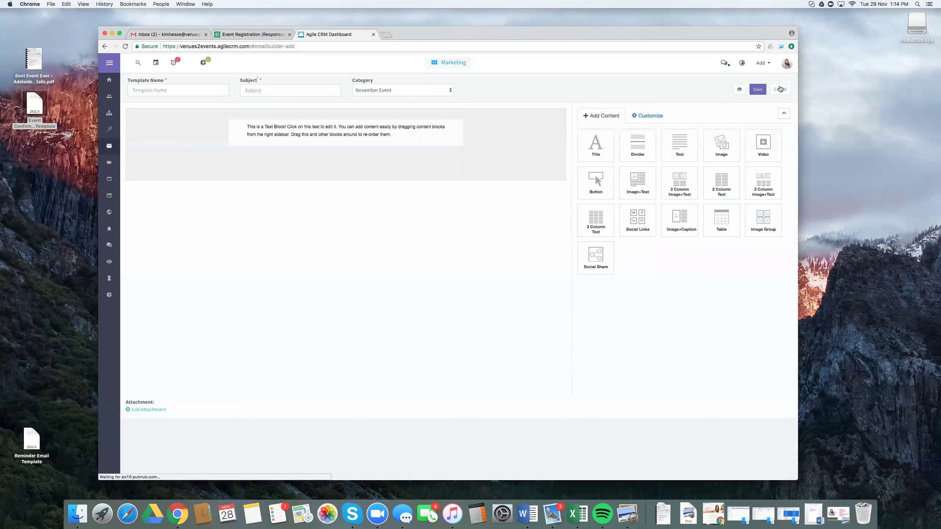
{"action": "left_click", "coordinate": [178, 90]}
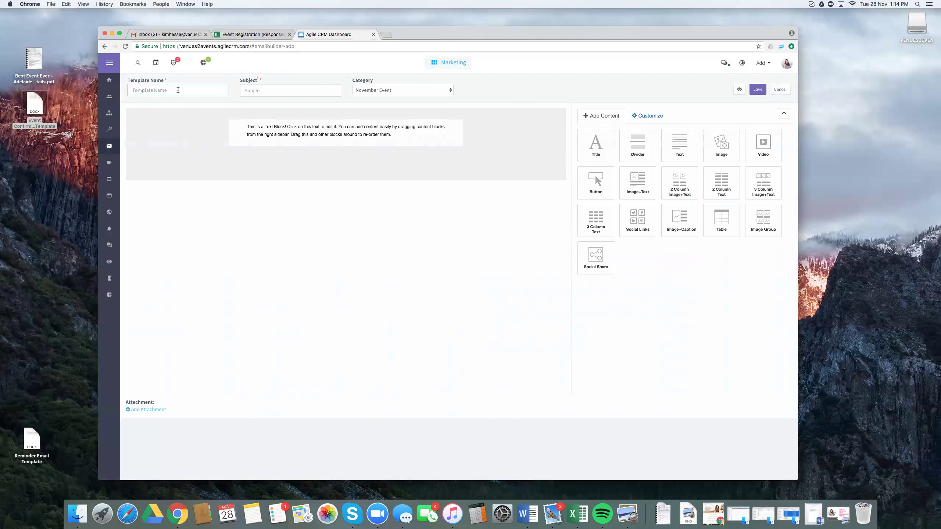
{"action": "type", "text": "Nove"}
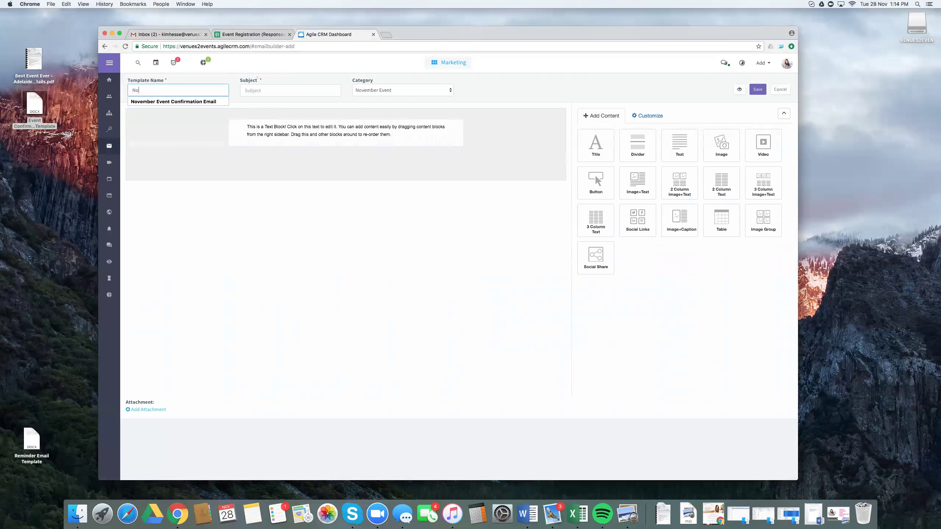
{"action": "key", "text": "Down"}
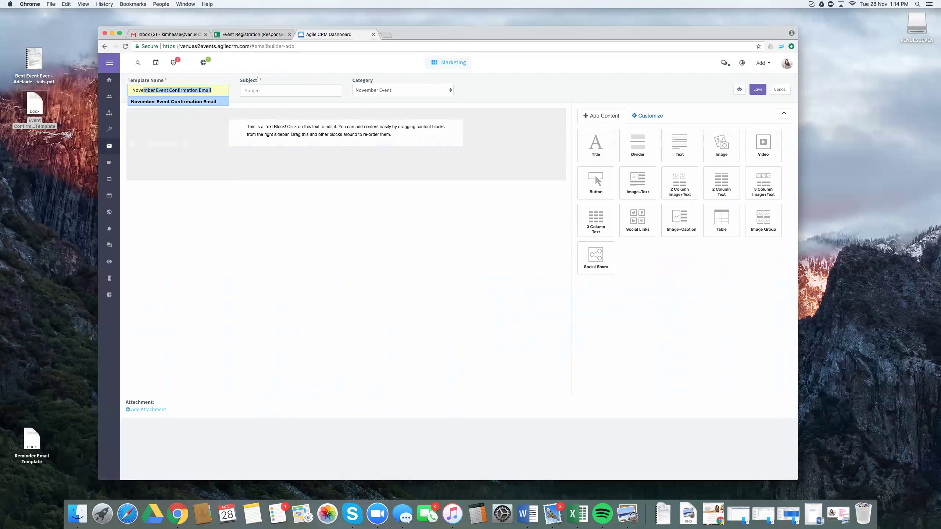
{"action": "key", "text": "Return"}
Set the template's subject to "We look forward to seeing you" and save the template.
{"action": "left_click", "coordinate": [253, 89]}
{"action": "type", "text": "We l"}
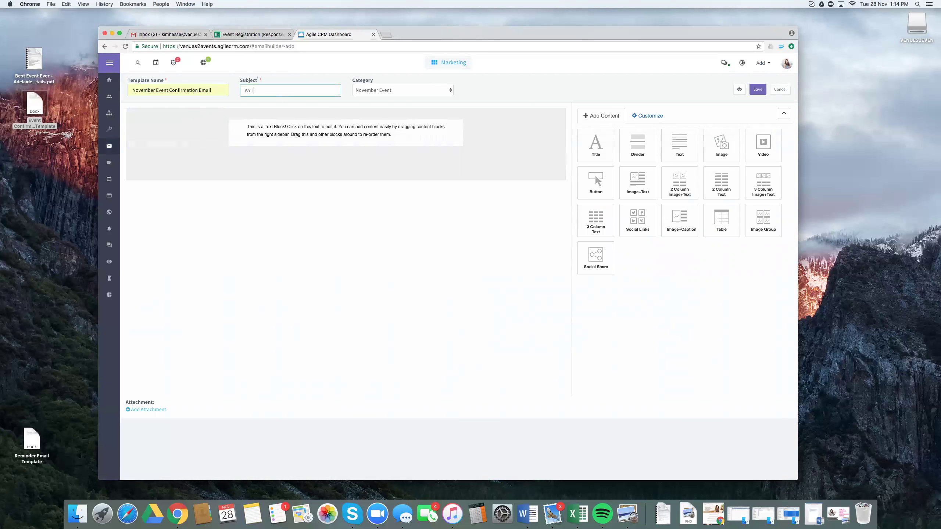
{"action": "type", "text": "ook forward to seeing you"}
{"action": "left_click", "coordinate": [758, 90]}
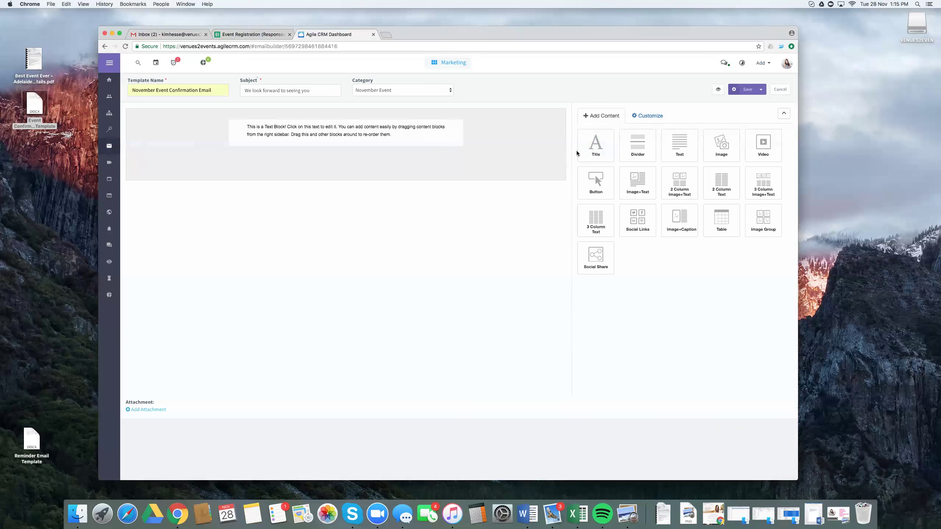
Add a placeholder image block below the text block and delete it again.
{"action": "left_click_drag", "start_coordinate": [727, 146], "coordinate": [374, 148]}
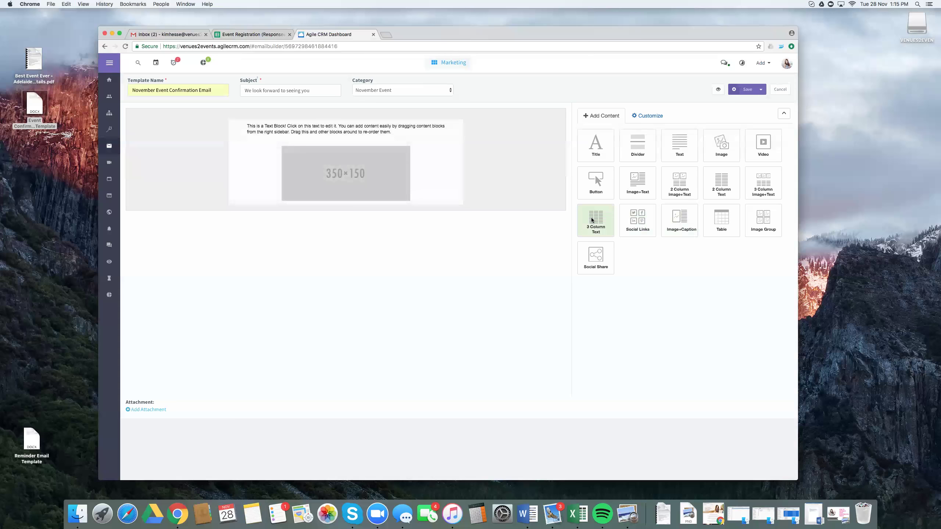
{"action": "left_click", "coordinate": [355, 170]}
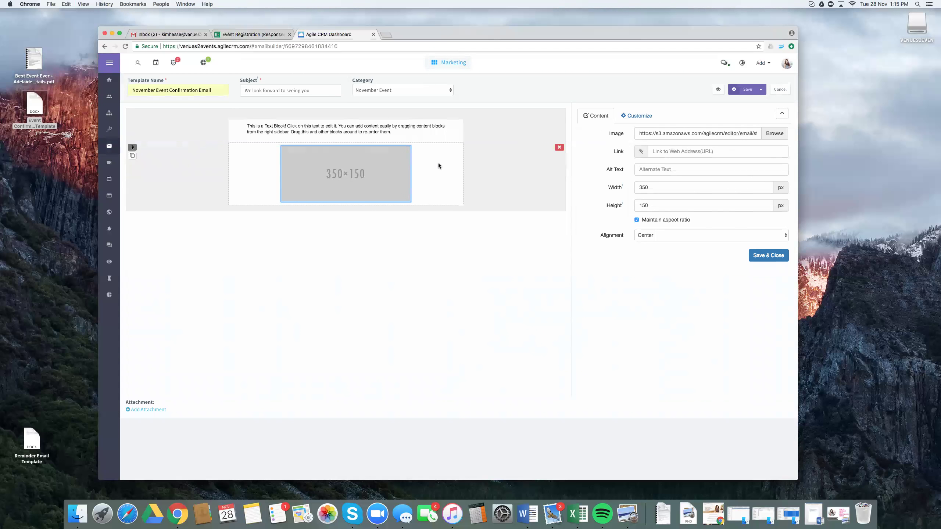
{"action": "left_click", "coordinate": [560, 148]}
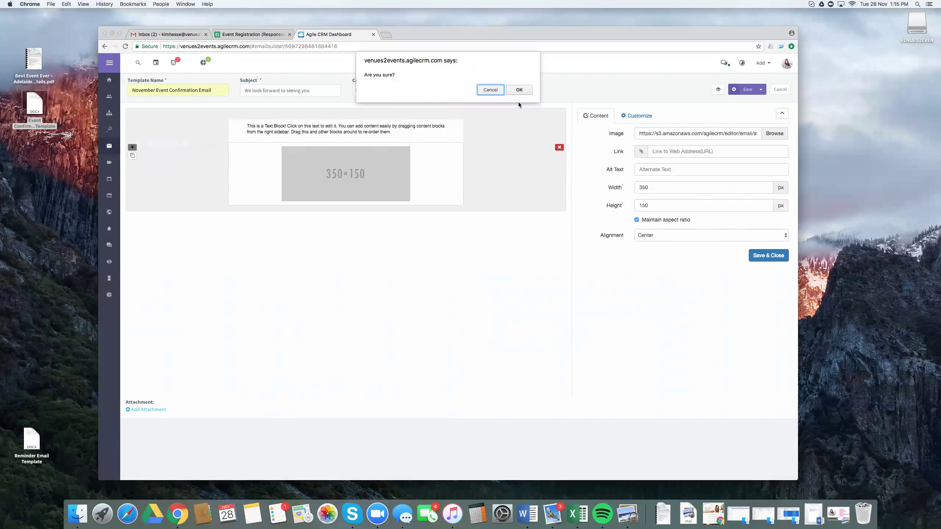
{"action": "left_click", "coordinate": [529, 91]}
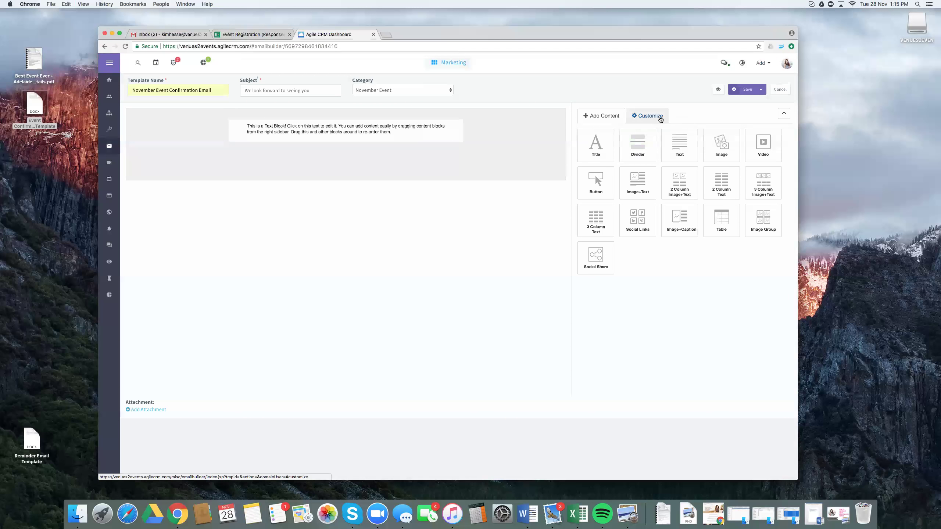
Set both the content and template background colours to #ffffff and save the template.
{"action": "mouse_move", "coordinate": [509, 136]}
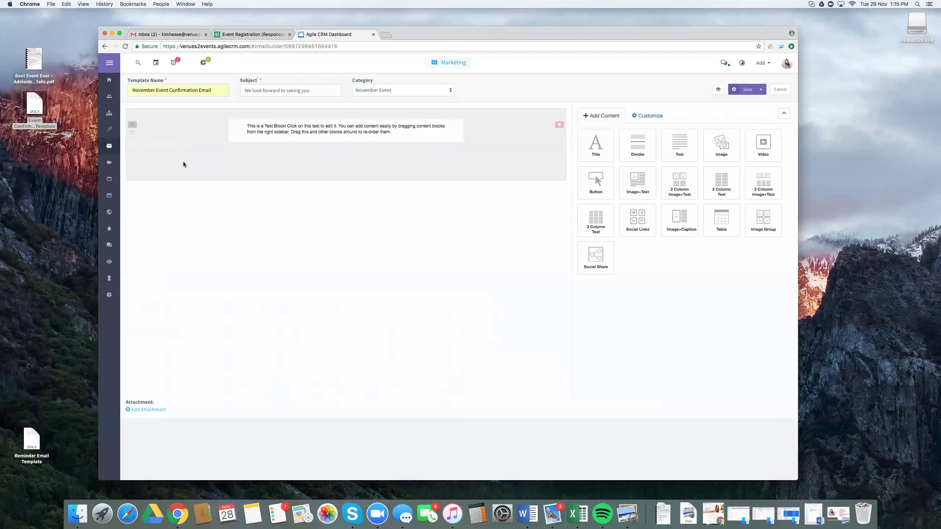
{"action": "left_click", "coordinate": [649, 116]}
{"action": "left_click", "coordinate": [674, 232]}
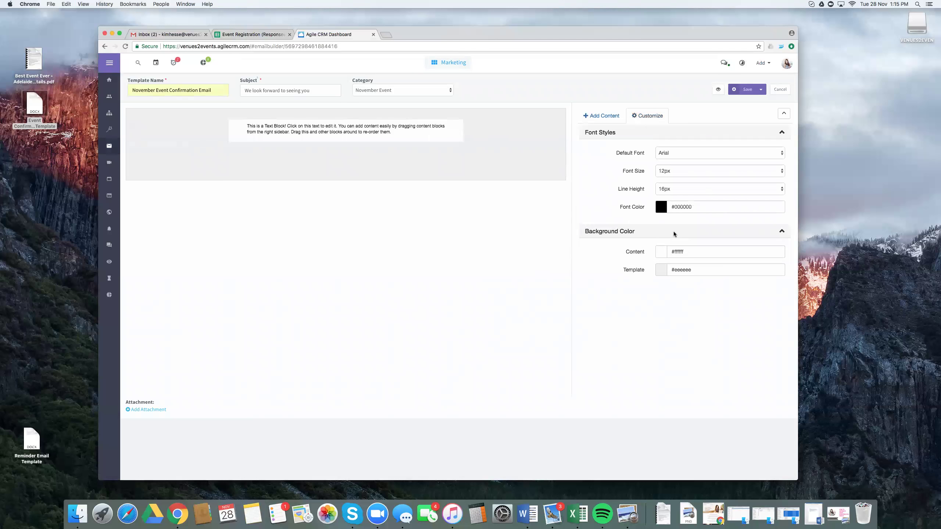
{"action": "left_click", "coordinate": [712, 251]}
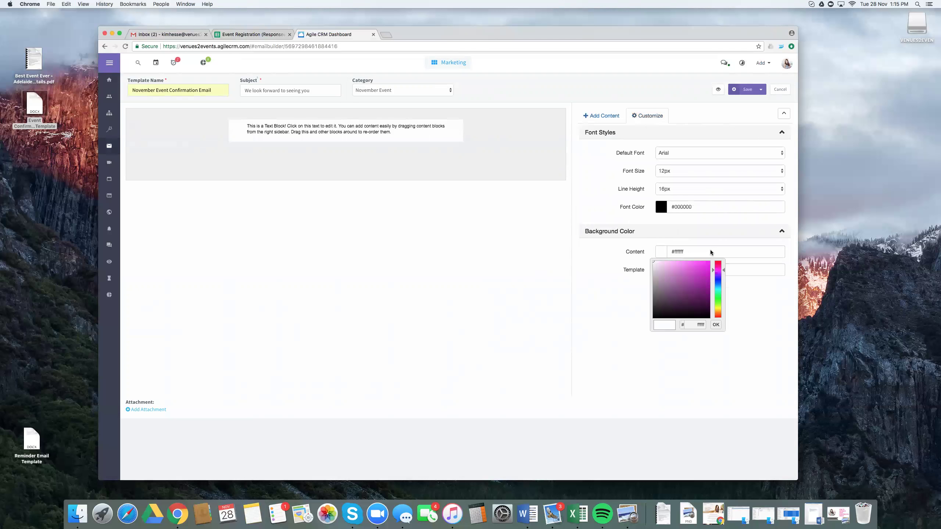
{"action": "left_click_drag", "start_coordinate": [695, 324], "coordinate": [710, 326]}
{"action": "left_click", "coordinate": [715, 325]}
{"action": "left_click", "coordinate": [725, 266]}
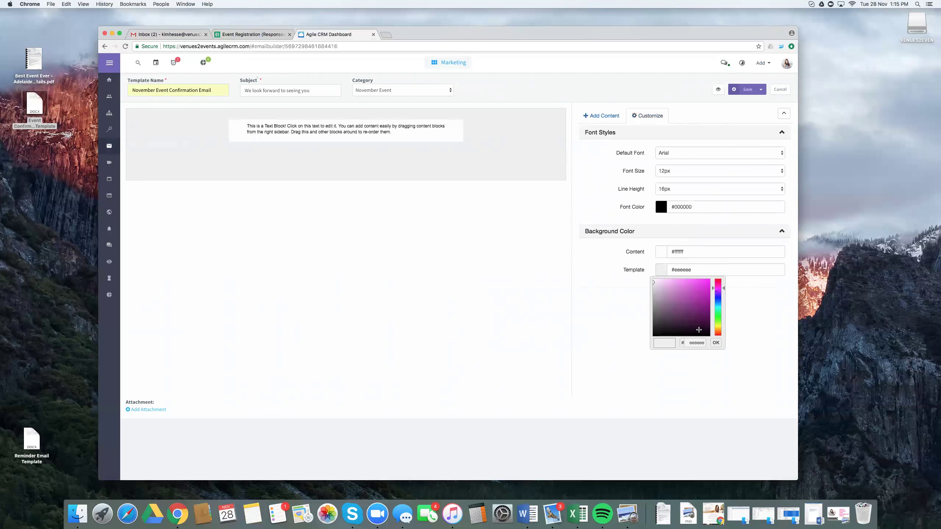
{"action": "left_click_drag", "start_coordinate": [689, 342], "coordinate": [704, 342]}
{"action": "type", "text": "ffffff"}
{"action": "left_click", "coordinate": [715, 343]}
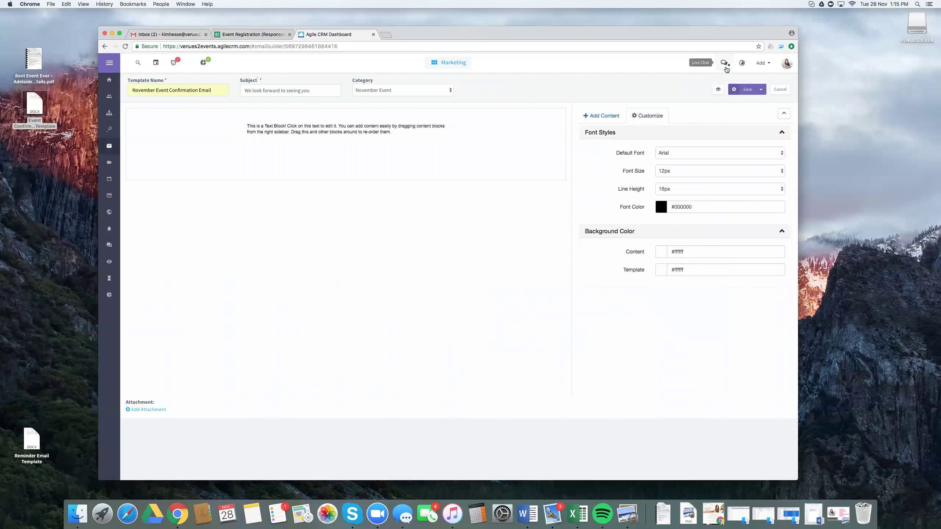
{"action": "left_click", "coordinate": [751, 89]}
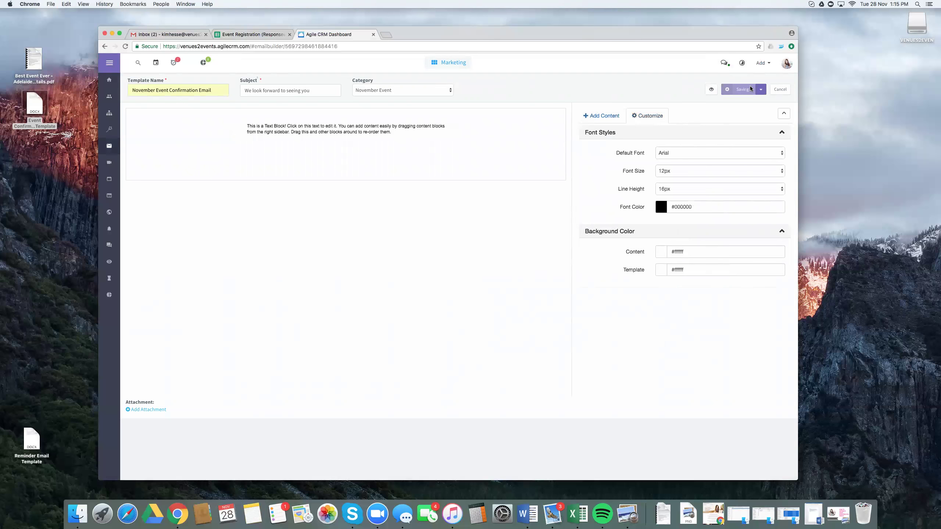
Select the text block's placeholder text for editing and copy the entire message from the Event Confirmation Email Template document in Word.
{"action": "left_click", "coordinate": [403, 136]}
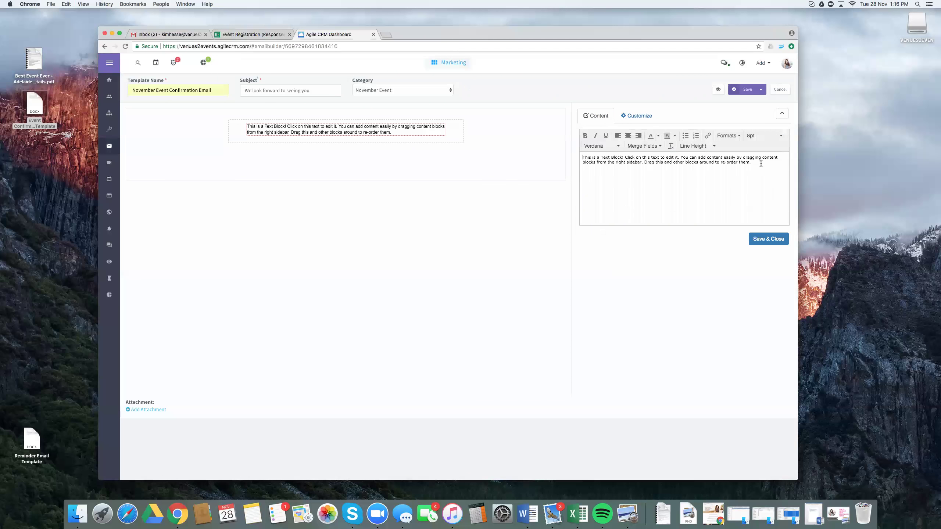
{"action": "triple_click", "coordinate": [587, 159]}
{"action": "left_click_drag", "start_coordinate": [30, 99], "coordinate": [31, 101]}
{"action": "double_click", "coordinate": [30, 102]}
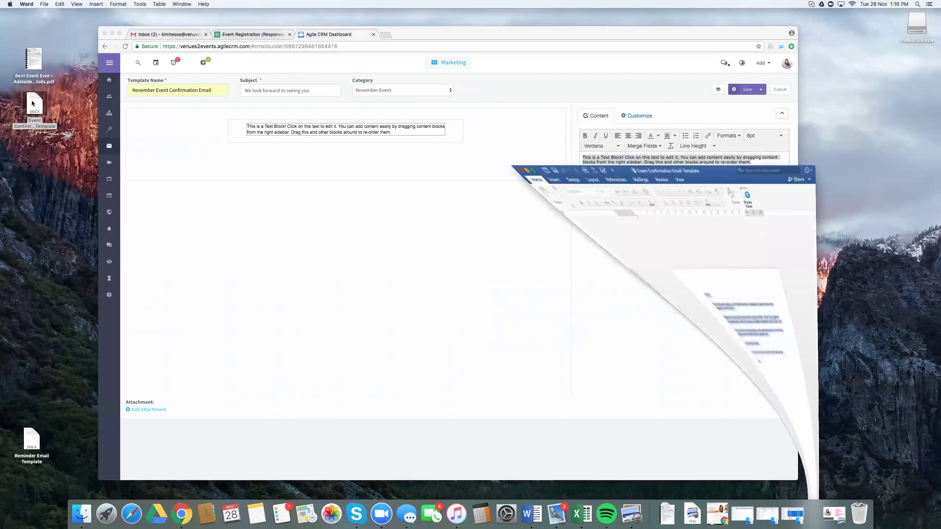
{"action": "left_click", "coordinate": [552, 225]}
{"action": "left_click_drag", "start_coordinate": [577, 226], "coordinate": [491, 81]}
{"action": "key", "text": "super+c"}
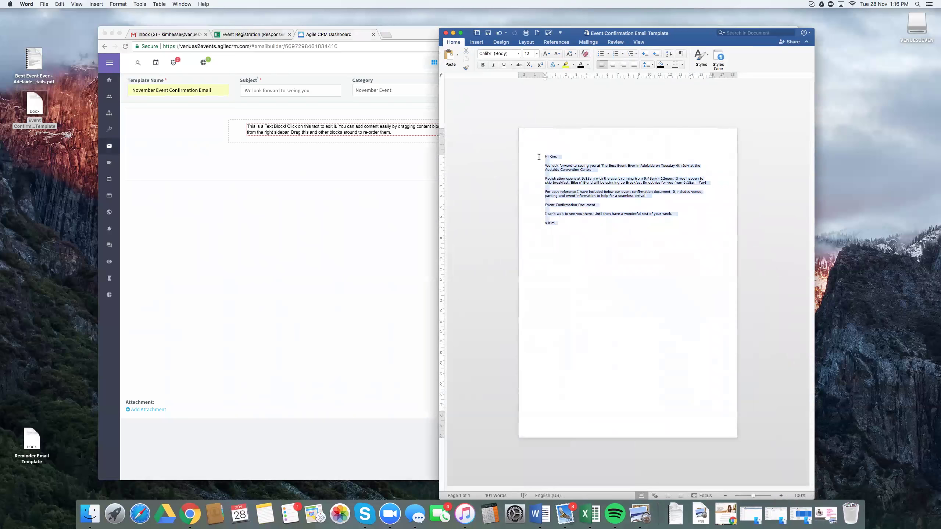
Minimize the Word document and replace the text block's placeholder text with the copied confirmation message.
{"action": "left_click", "coordinate": [454, 33]}
{"action": "left_click", "coordinate": [759, 165]}
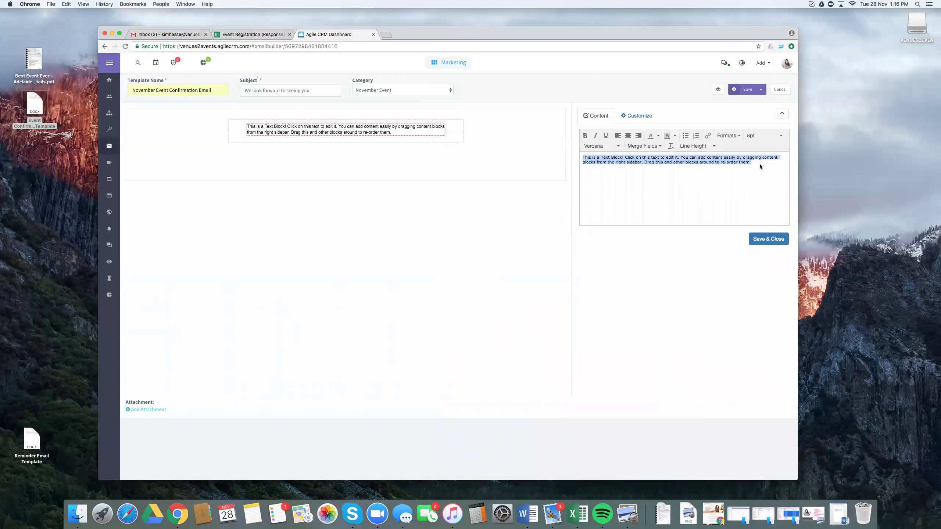
{"action": "left_click", "coordinate": [759, 165]}
{"action": "left_click_drag", "start_coordinate": [764, 159], "coordinate": [592, 150]}
{"action": "key", "text": "super+v"}
Format the whole message in Verdana at 12px, save the text block and save the template.
{"action": "left_click_drag", "start_coordinate": [603, 220], "coordinate": [569, 153]}
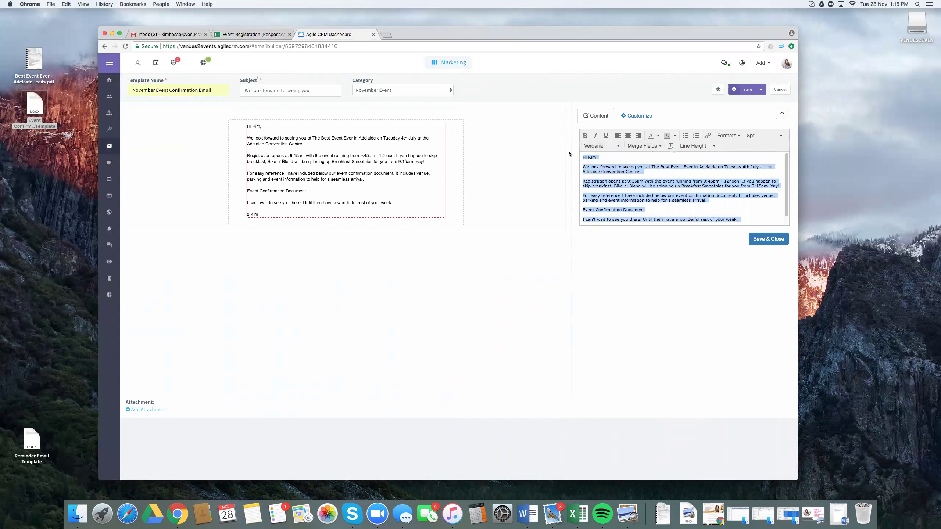
{"action": "left_click", "coordinate": [602, 145]}
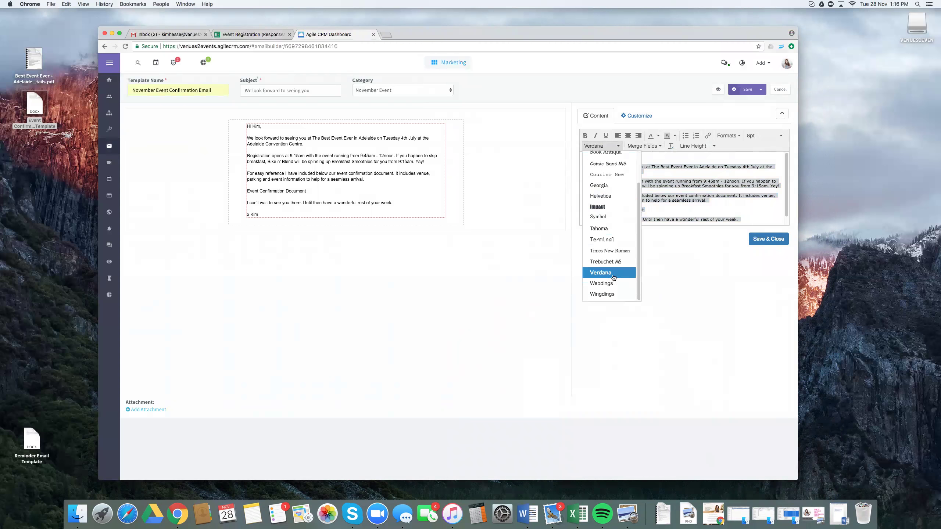
{"action": "left_click", "coordinate": [615, 276]}
{"action": "left_click", "coordinate": [765, 136]}
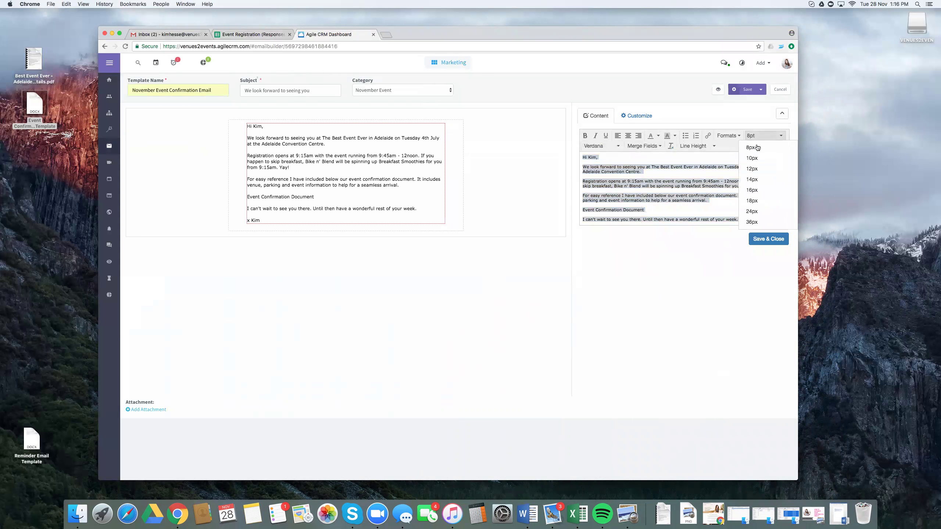
{"action": "left_click", "coordinate": [752, 169]}
{"action": "left_click", "coordinate": [769, 239]}
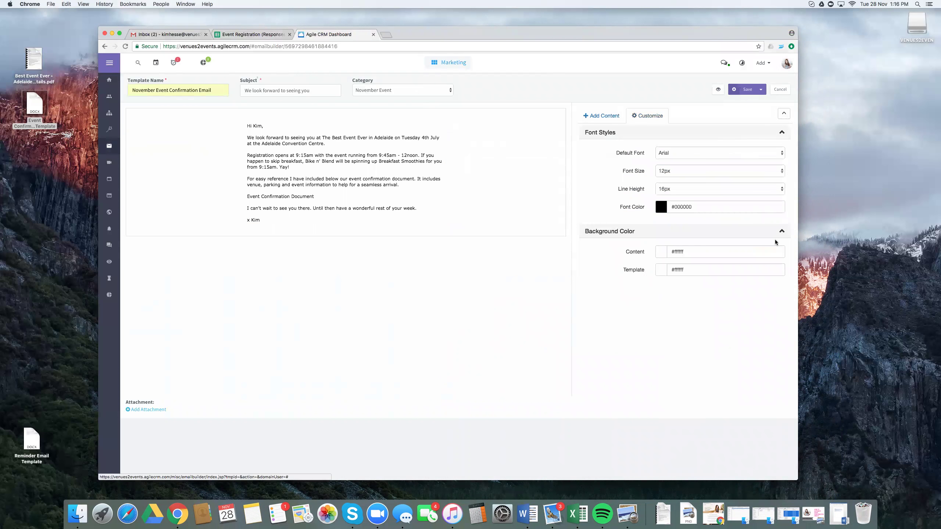
{"action": "left_click", "coordinate": [751, 89]}
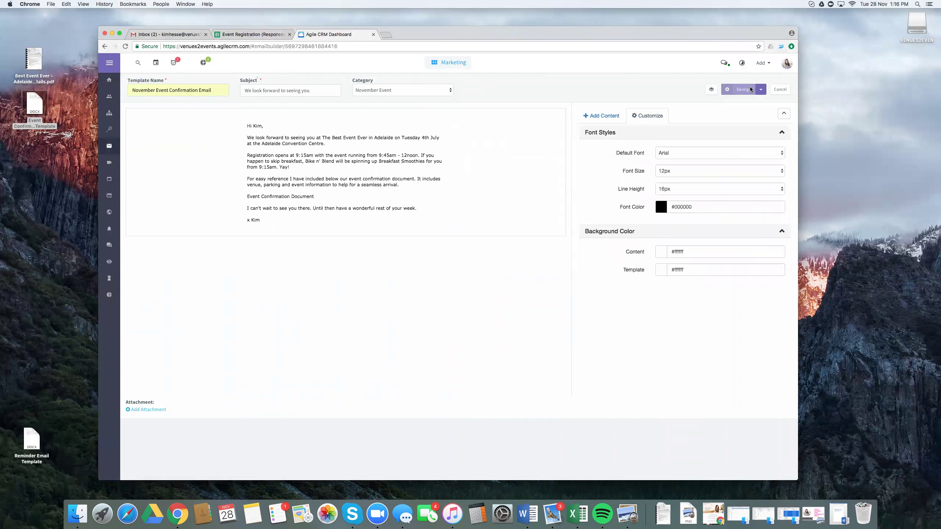
Replace the recipient's name in the message greeting with the {{first_name}} merge field.
{"action": "left_click", "coordinate": [383, 160]}
{"action": "left_click_drag", "start_coordinate": [599, 158], "coordinate": [590, 156]}
{"action": "key", "text": "BackSpace"}
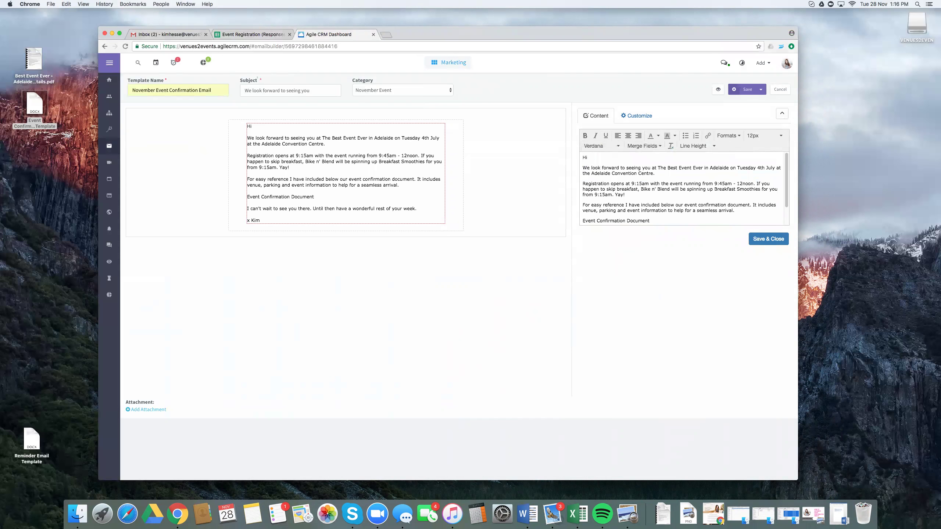
{"action": "left_click", "coordinate": [645, 146]}
{"action": "mouse_move", "coordinate": [646, 158]}
{"action": "left_click", "coordinate": [706, 169]}
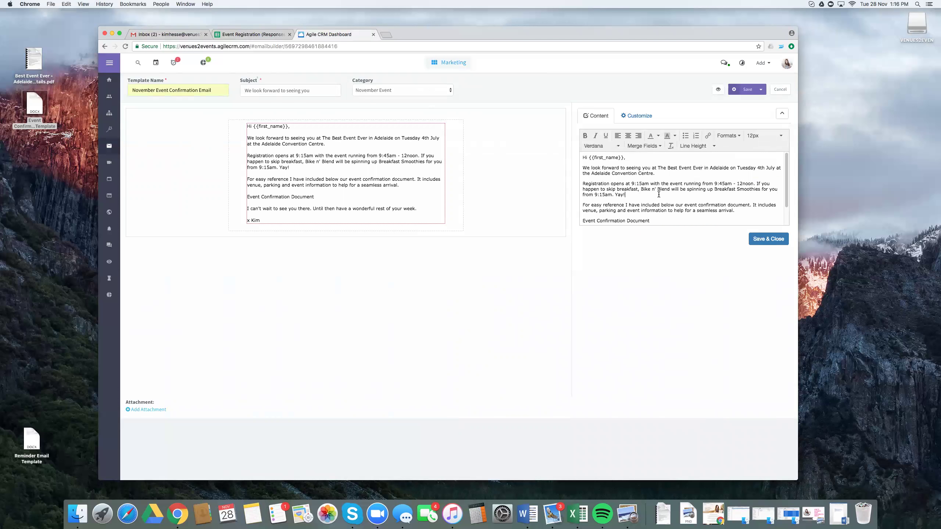
Check the rest of the message down to the sign-off, including the Event Confirmation Document line, and save the text block and the template.
{"action": "scroll", "coordinate": [660, 194], "scroll_direction": "down", "scroll_amount": 1}
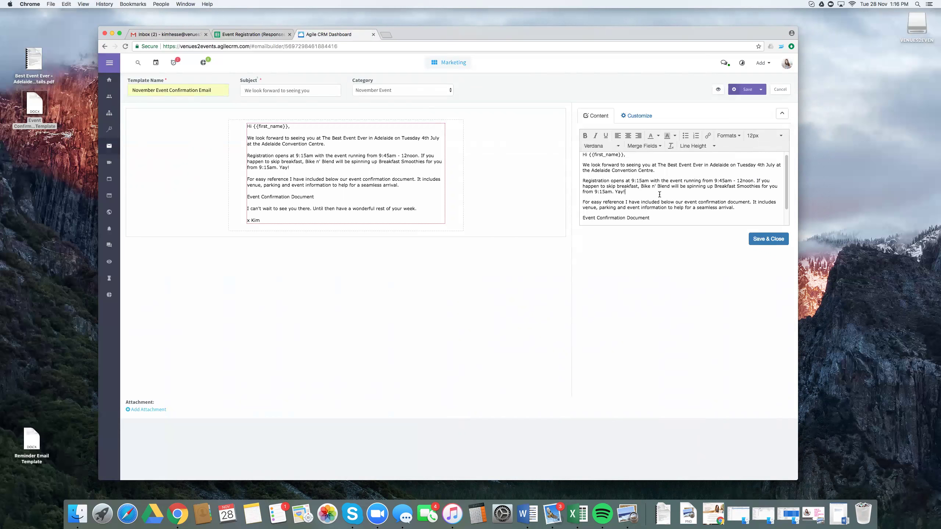
{"action": "scroll", "coordinate": [660, 194], "scroll_direction": "down", "scroll_amount": 2}
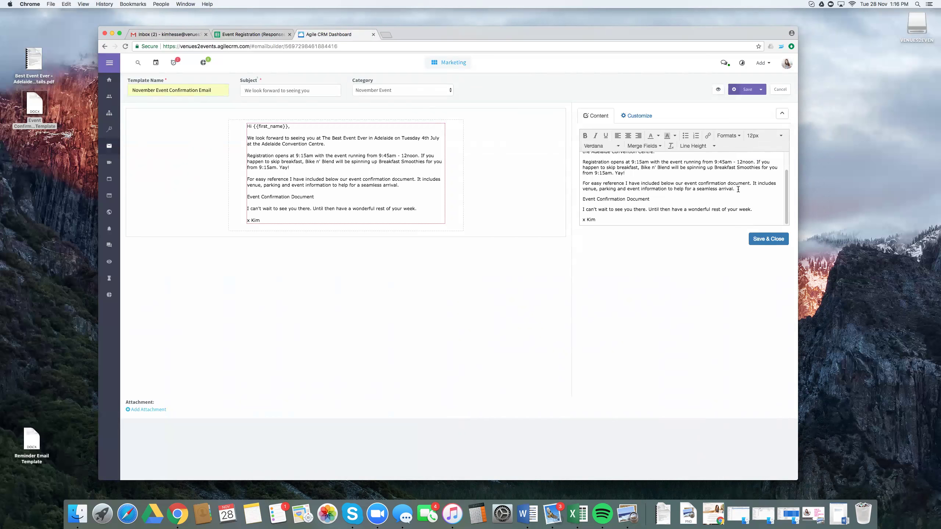
{"action": "left_click_drag", "start_coordinate": [662, 200], "coordinate": [580, 200]}
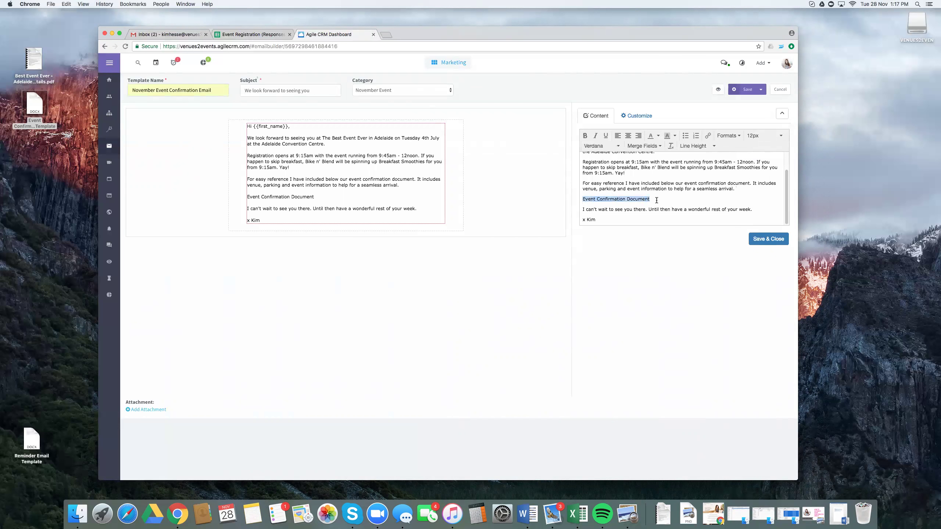
{"action": "left_click", "coordinate": [598, 220]}
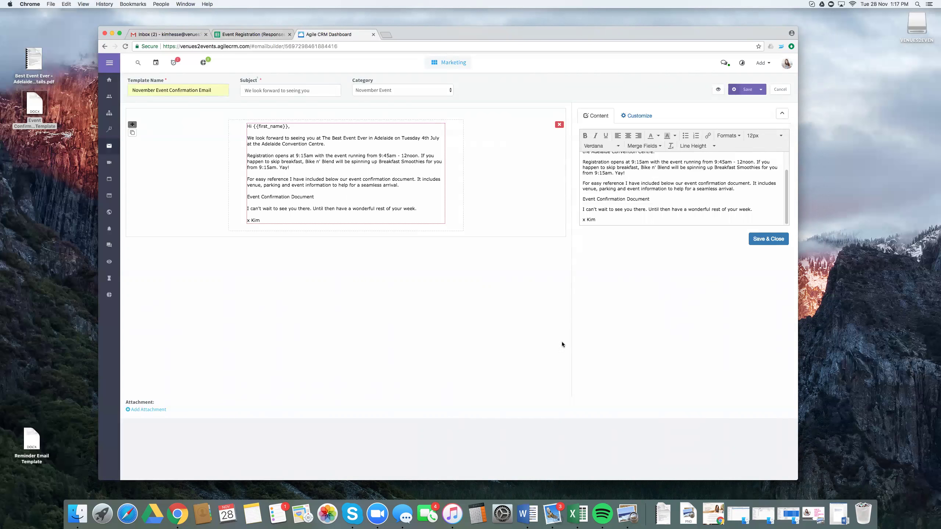
{"action": "left_click", "coordinate": [778, 240]}
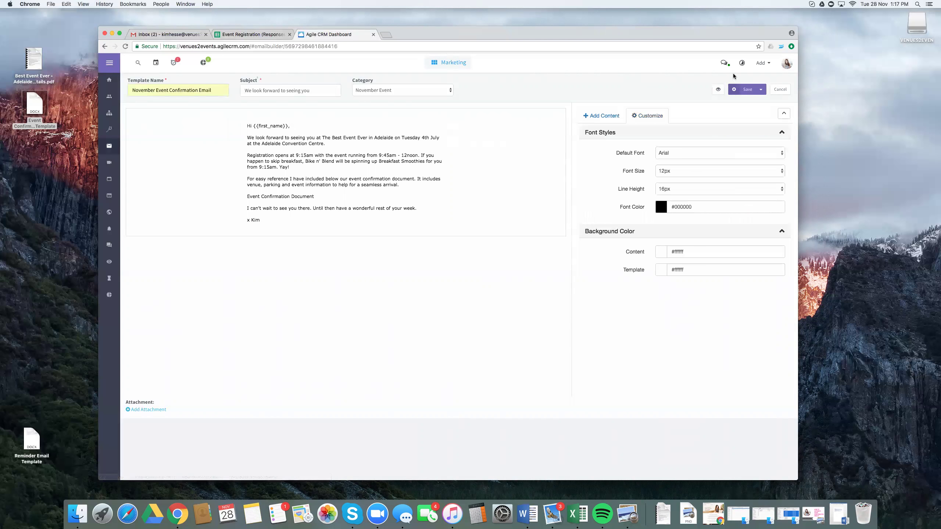
{"action": "left_click", "coordinate": [751, 90]}
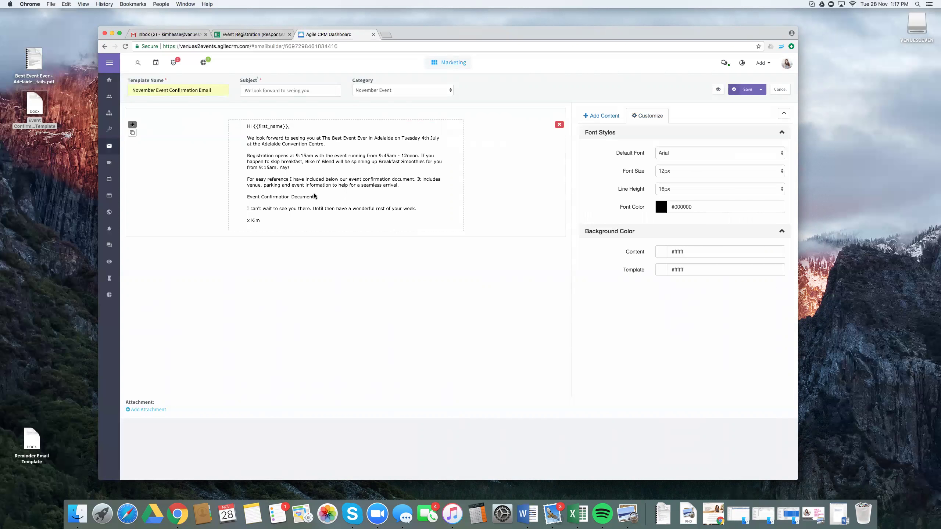
In the Sales documents, start a new document upload titled November Training Event Confirmation Document.
{"action": "left_click", "coordinate": [453, 65]}
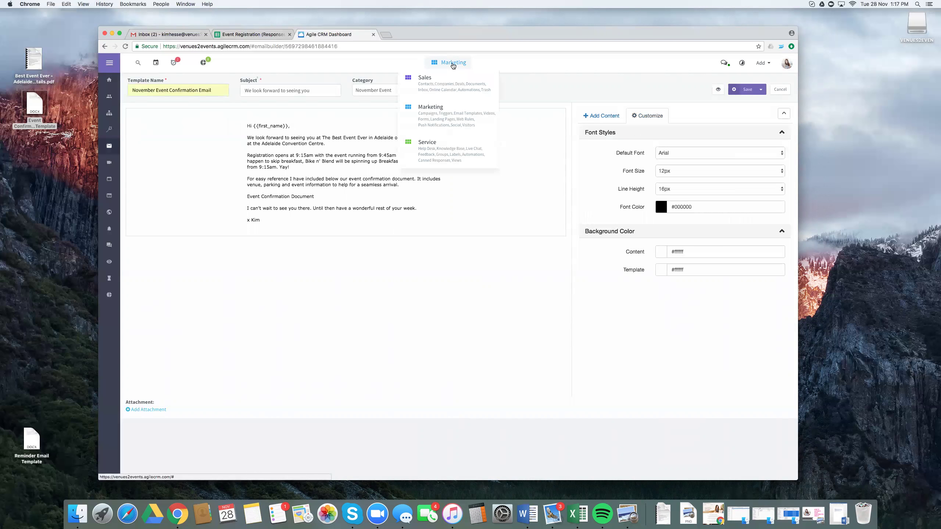
{"action": "left_click", "coordinate": [464, 80]}
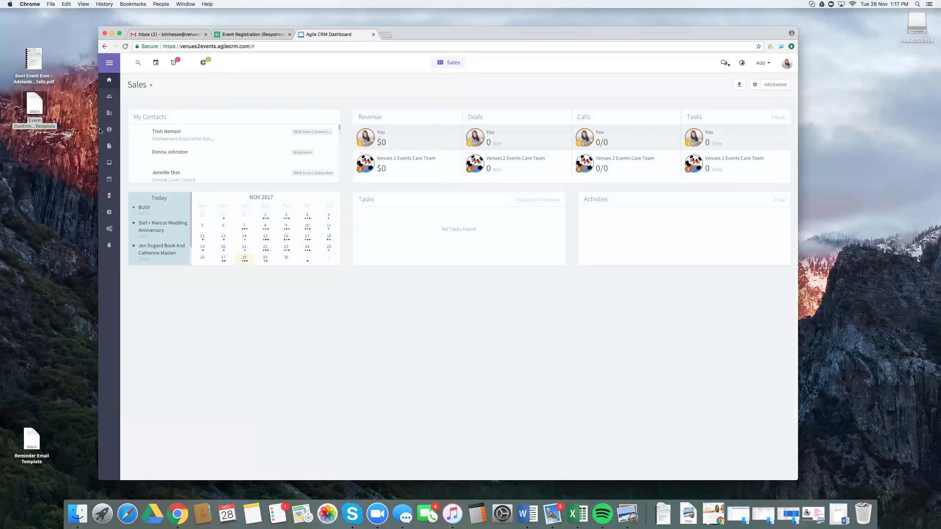
{"action": "left_click", "coordinate": [109, 146]}
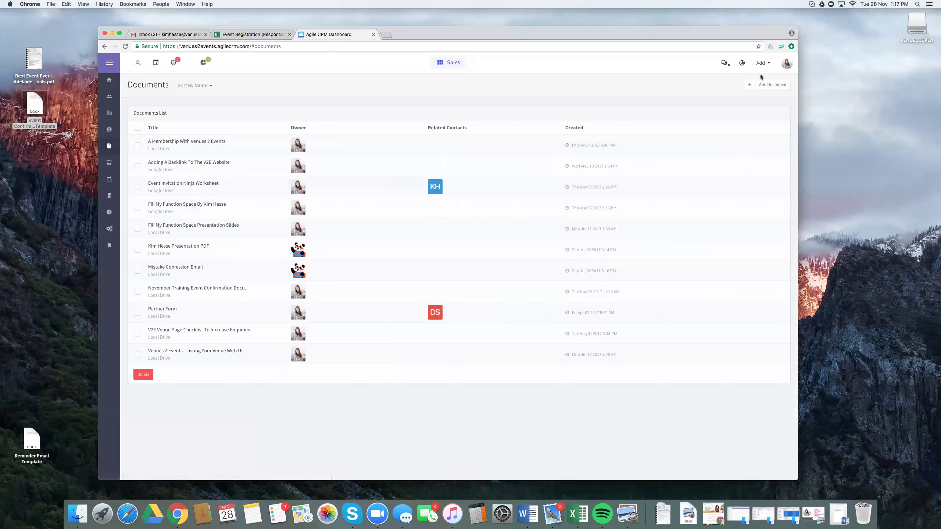
{"action": "left_click", "coordinate": [776, 85]}
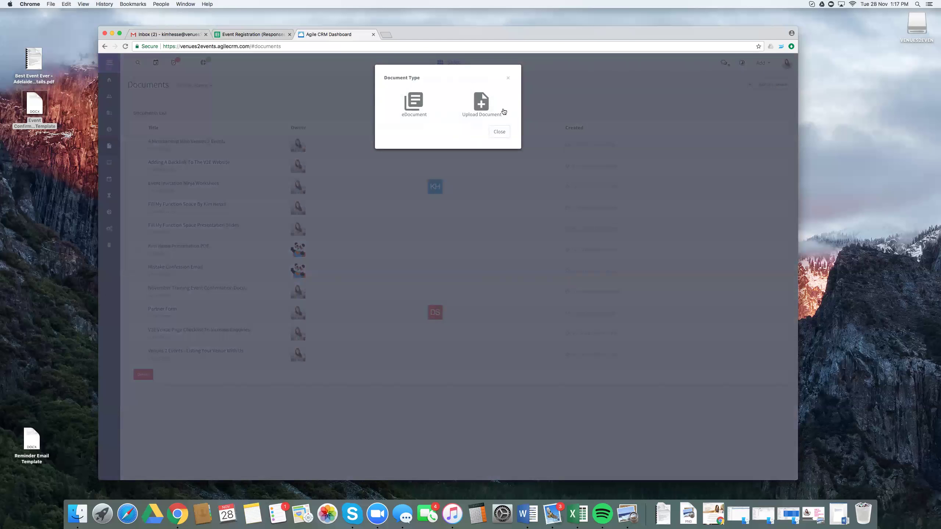
{"action": "left_click", "coordinate": [480, 104]}
{"action": "left_click", "coordinate": [390, 118]}
{"action": "type", "text": "Novem"}
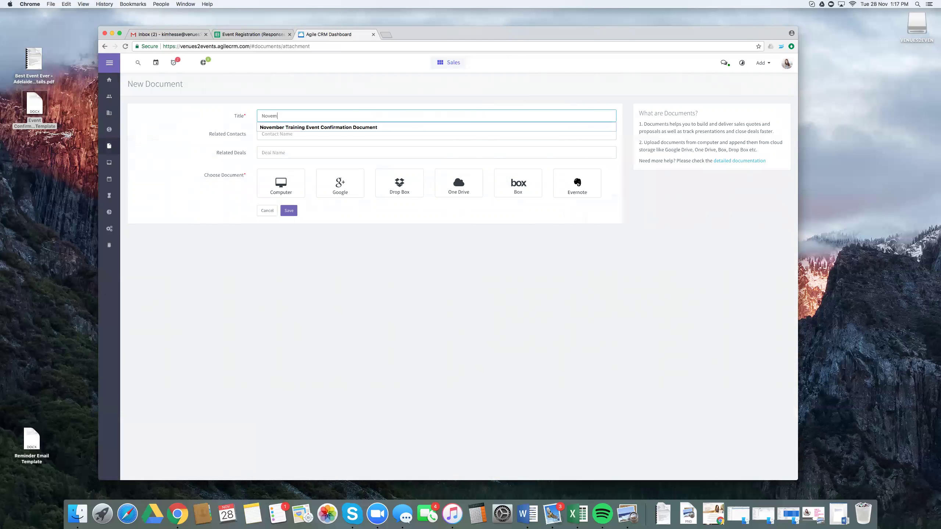
{"action": "key", "text": "Down"}
{"action": "key", "text": "Tab"}
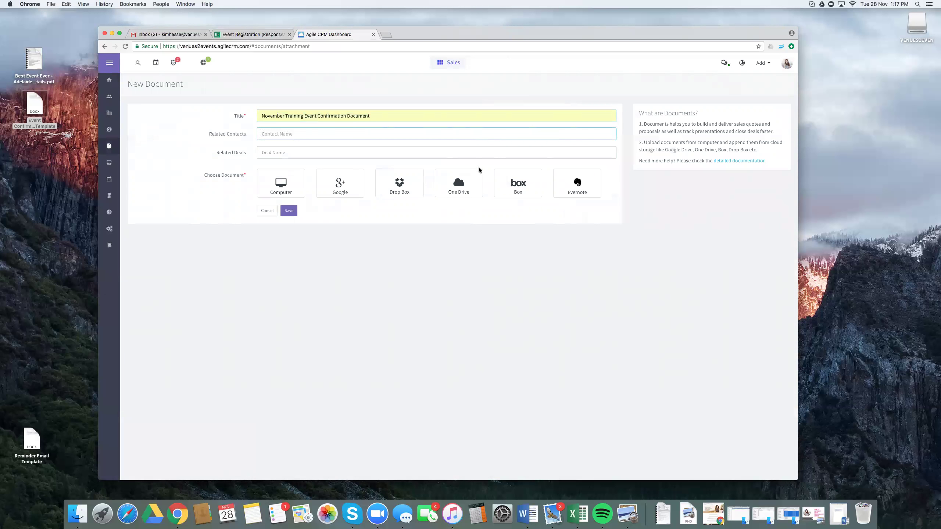
Attach Best Event Ever - Adelaide Event Details.pdf from the computer's Desktop and save the document.
{"action": "left_click", "coordinate": [280, 187]}
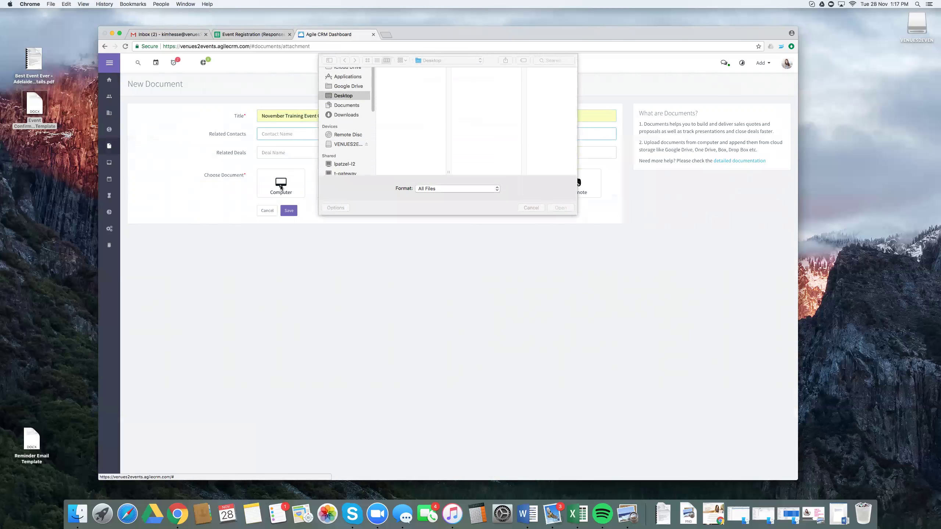
{"action": "key", "text": "Down"}
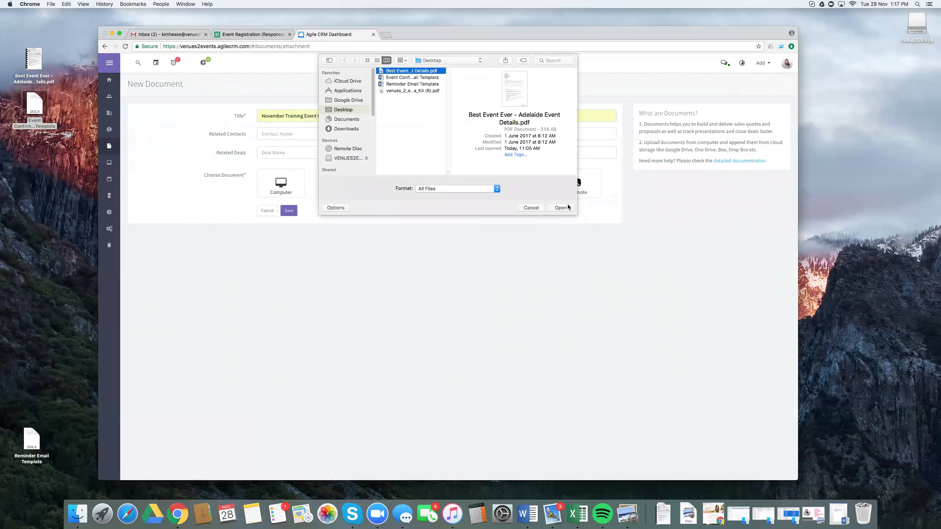
{"action": "left_click", "coordinate": [568, 208]}
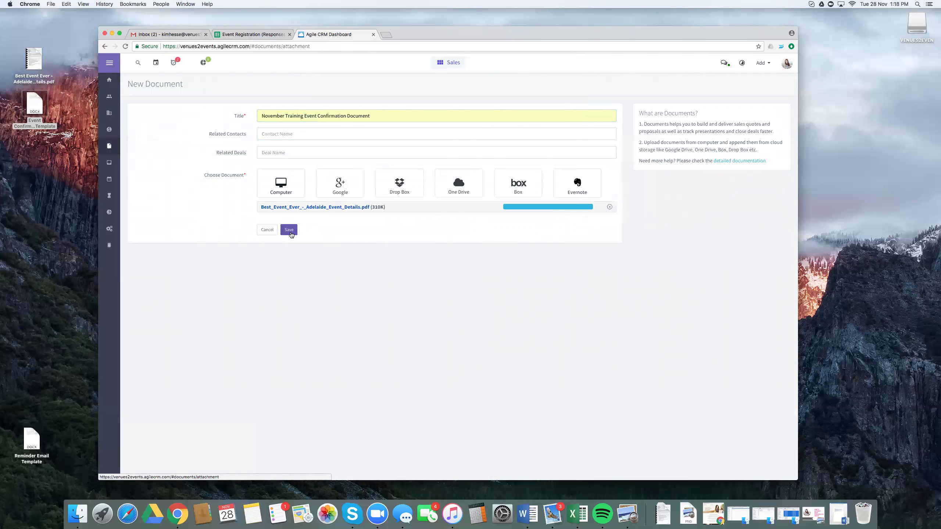
{"action": "left_click", "coordinate": [290, 225]}
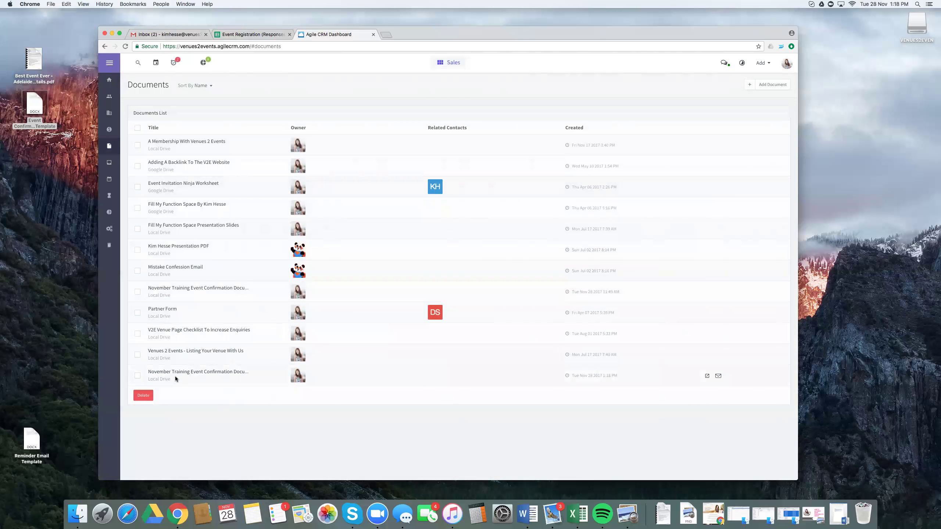
Open the newly uploaded confirmation document, read through its event details, location, parking and partner pages, and close it.
{"action": "left_click", "coordinate": [707, 376]}
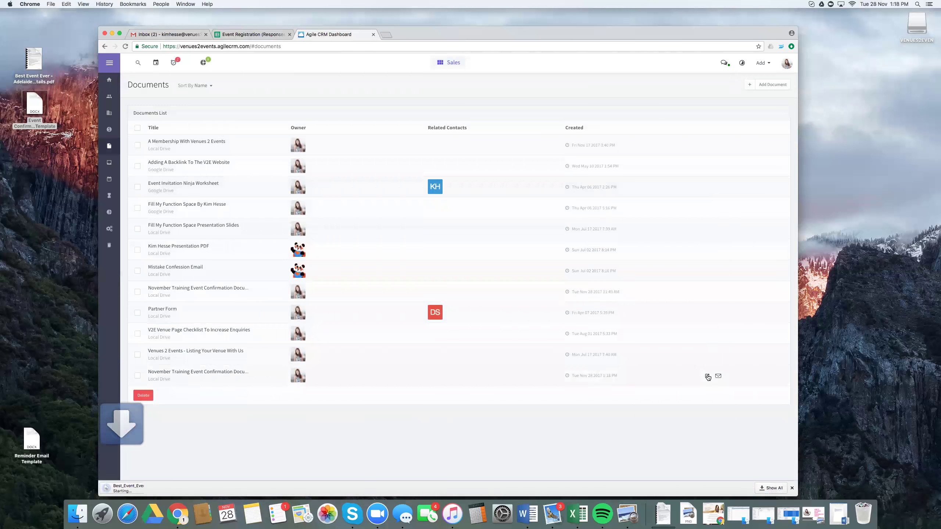
{"action": "left_click", "coordinate": [137, 489]}
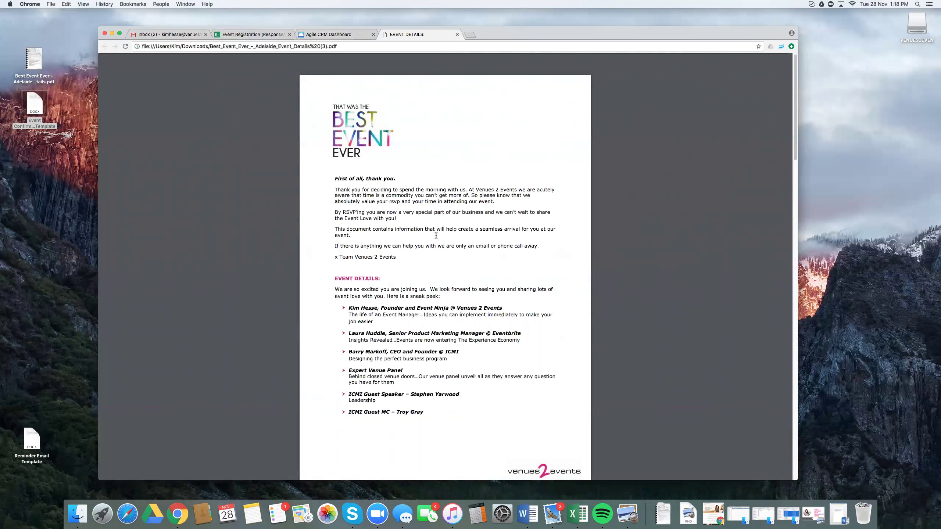
{"action": "scroll", "coordinate": [436, 236], "scroll_direction": "down", "scroll_amount": 1}
{"action": "scroll", "coordinate": [436, 235], "scroll_direction": "down", "scroll_amount": 10}
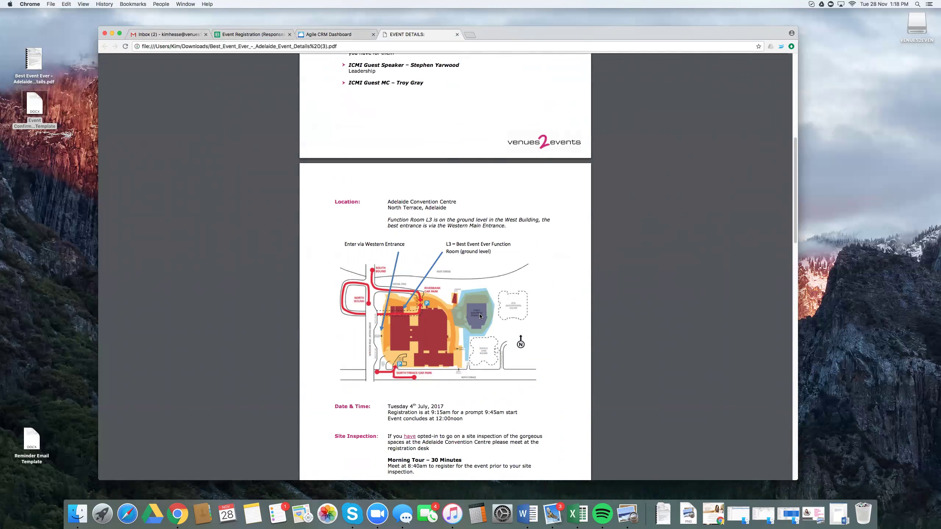
{"action": "scroll", "coordinate": [480, 316], "scroll_direction": "down", "scroll_amount": 5}
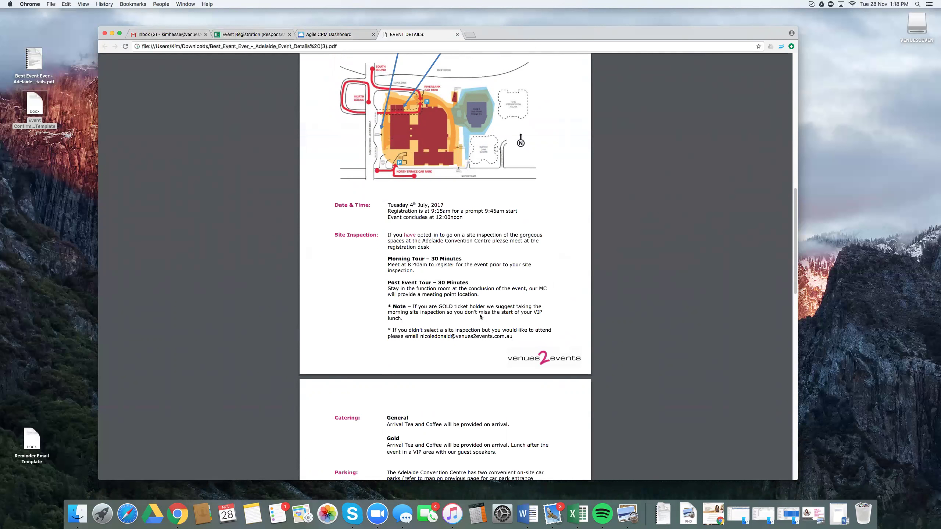
{"action": "scroll", "coordinate": [480, 316], "scroll_direction": "down", "scroll_amount": 5}
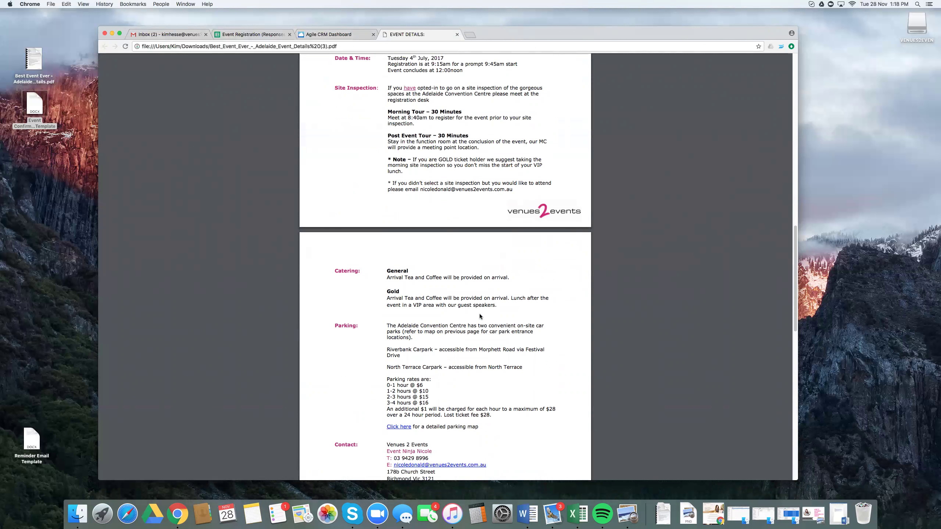
{"action": "scroll", "coordinate": [480, 316], "scroll_direction": "down", "scroll_amount": 14}
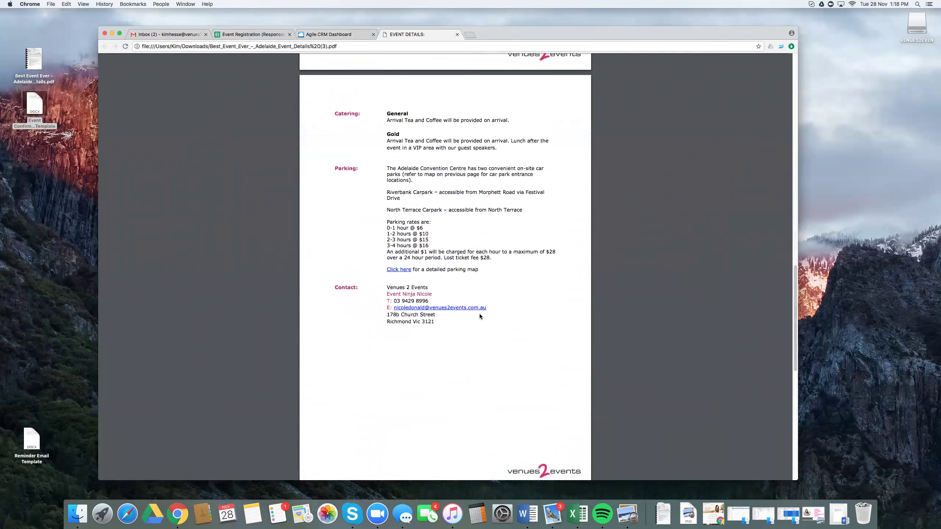
{"action": "scroll", "coordinate": [480, 316], "scroll_direction": "down", "scroll_amount": 5}
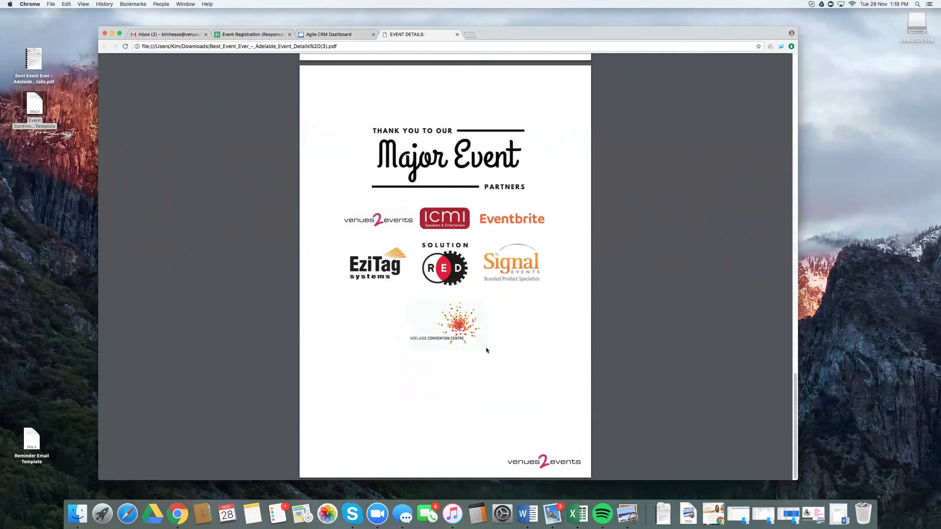
{"action": "scroll", "coordinate": [486, 352], "scroll_direction": "up", "scroll_amount": 20}
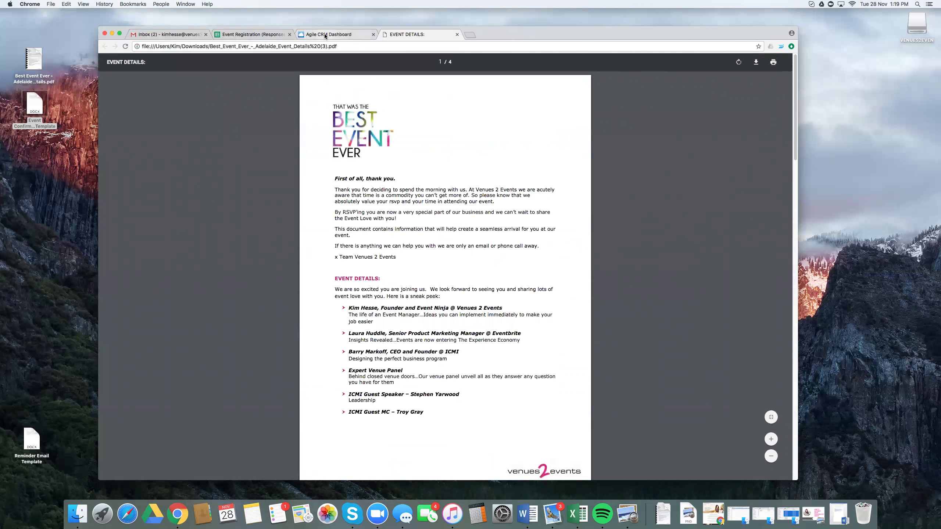
{"action": "left_click", "coordinate": [457, 34]}
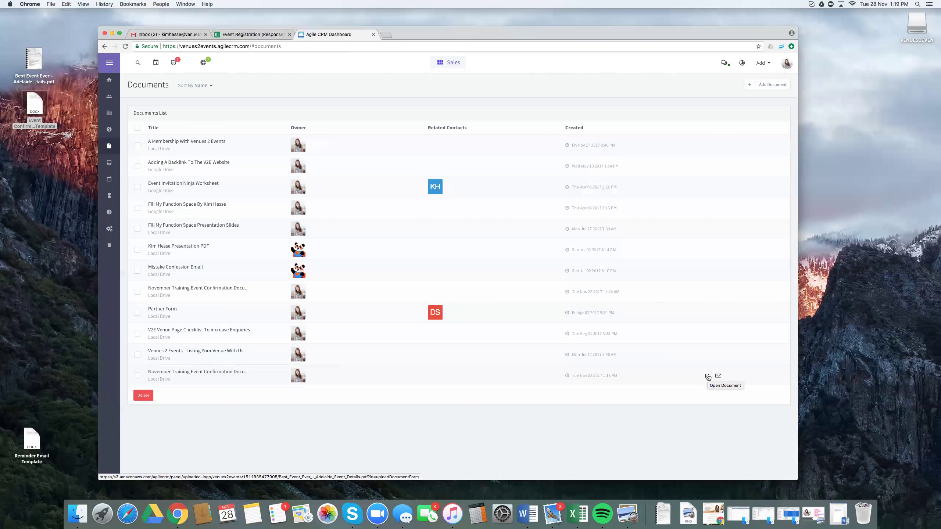
Copy the newly uploaded document's link address and reopen the November Event Confirmation Email template from the Marketing email templates.
{"action": "right_click", "coordinate": [707, 376]}
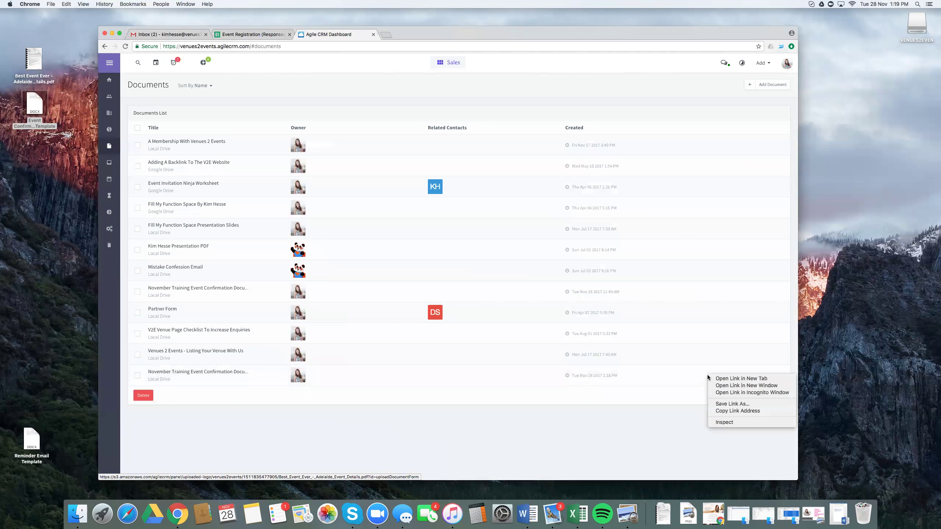
{"action": "left_click", "coordinate": [721, 411]}
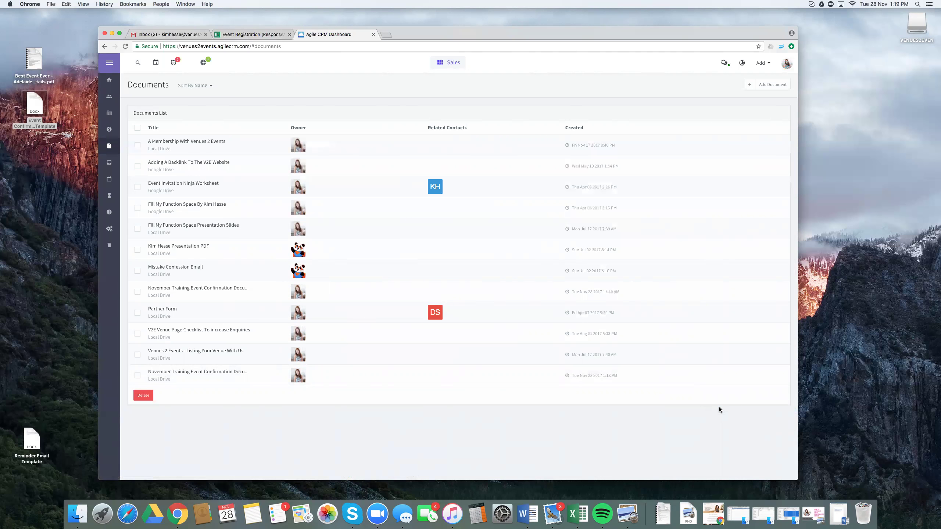
{"action": "left_click", "coordinate": [454, 65]}
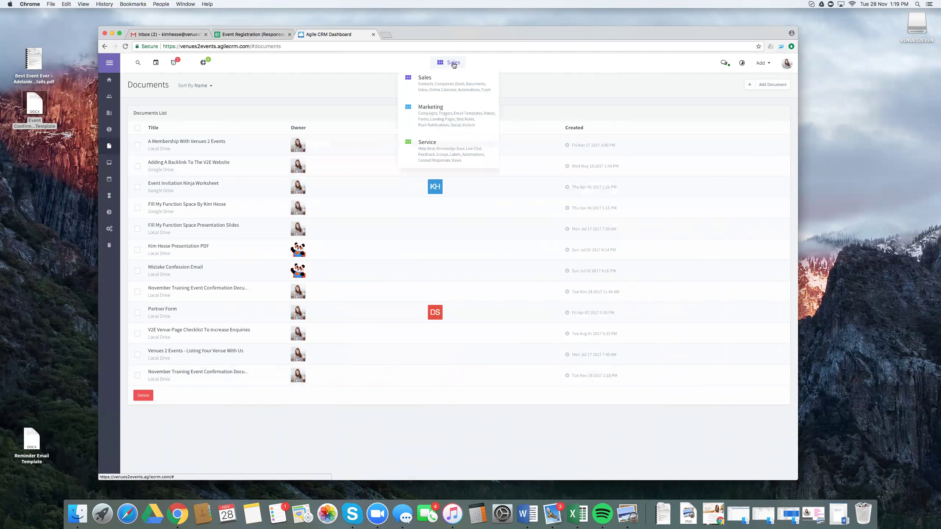
{"action": "left_click", "coordinate": [442, 105]}
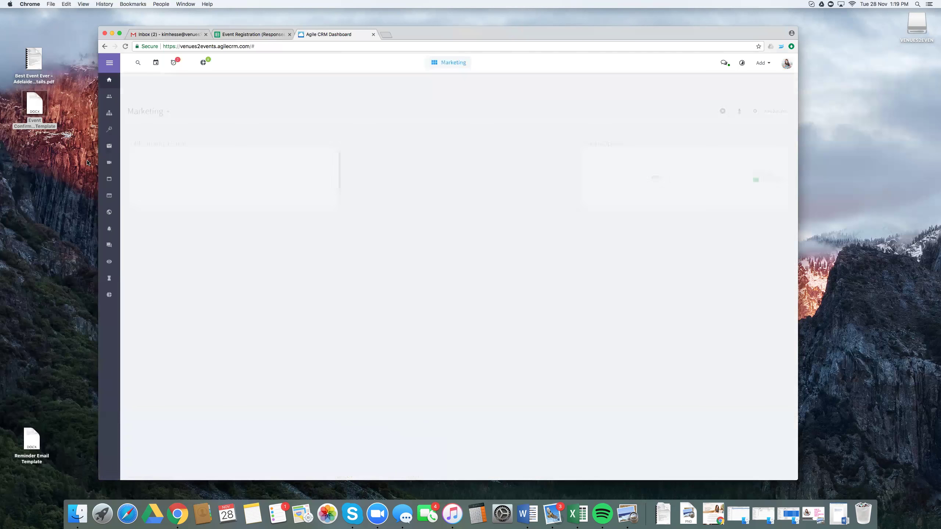
{"action": "left_click", "coordinate": [109, 148]}
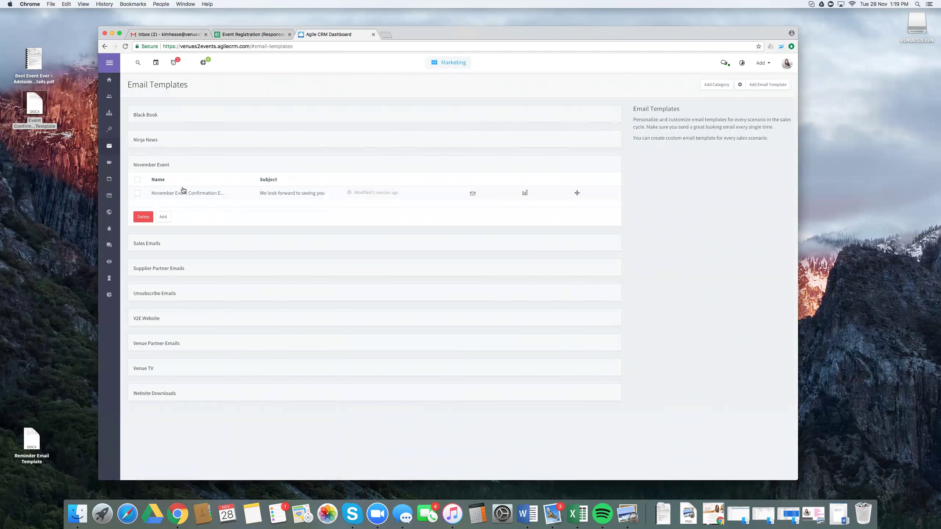
{"action": "left_click", "coordinate": [205, 193]}
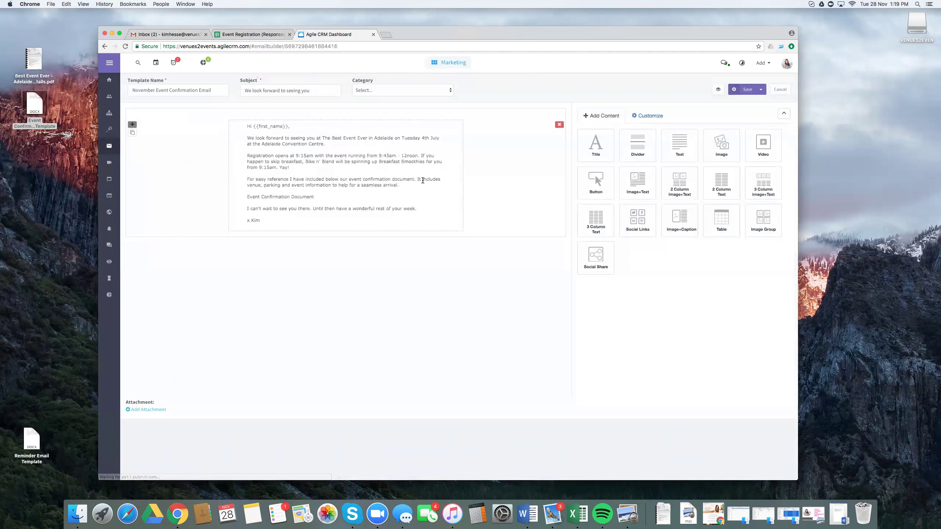
Link the Event Confirmation Document text in the email body to the copied document URL, opening in a new window, and save the text block.
{"action": "left_click", "coordinate": [427, 180]}
{"action": "left_click_drag", "start_coordinate": [706, 211], "coordinate": [584, 211]}
{"action": "left_click", "coordinate": [708, 136]}
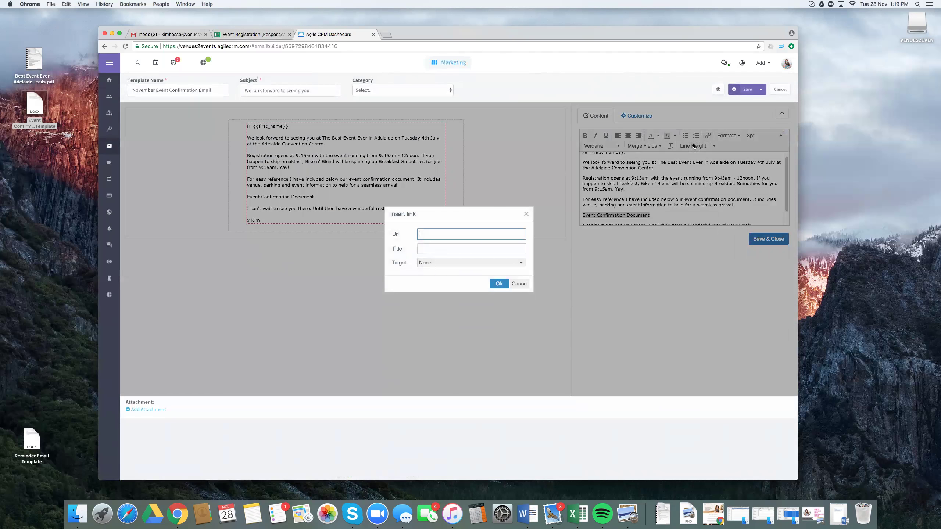
{"action": "key", "text": "super+v"}
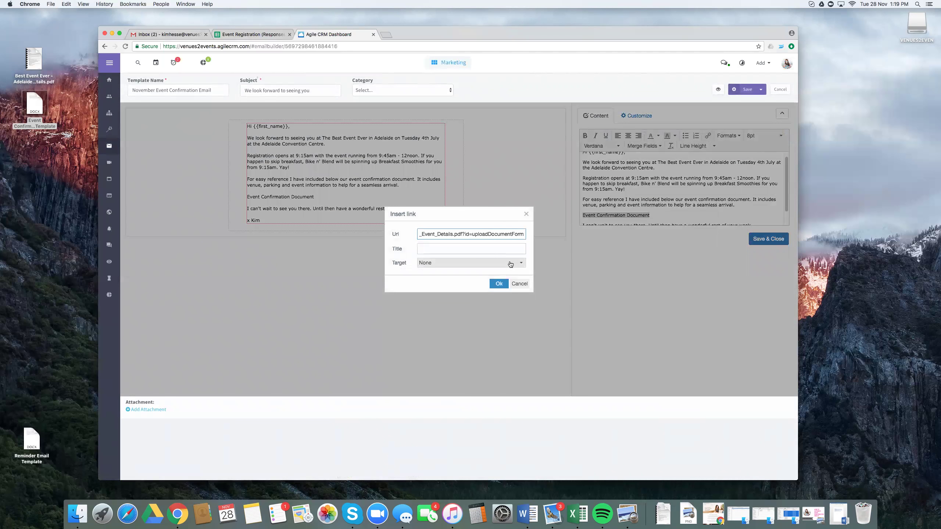
{"action": "left_click", "coordinate": [510, 263]}
{"action": "left_click", "coordinate": [433, 285]}
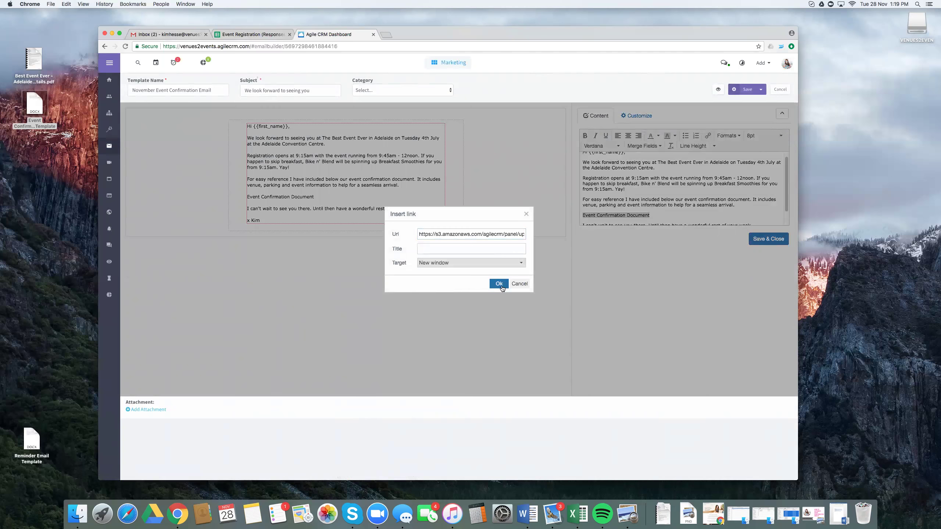
{"action": "left_click", "coordinate": [498, 284]}
{"action": "left_click", "coordinate": [769, 240]}
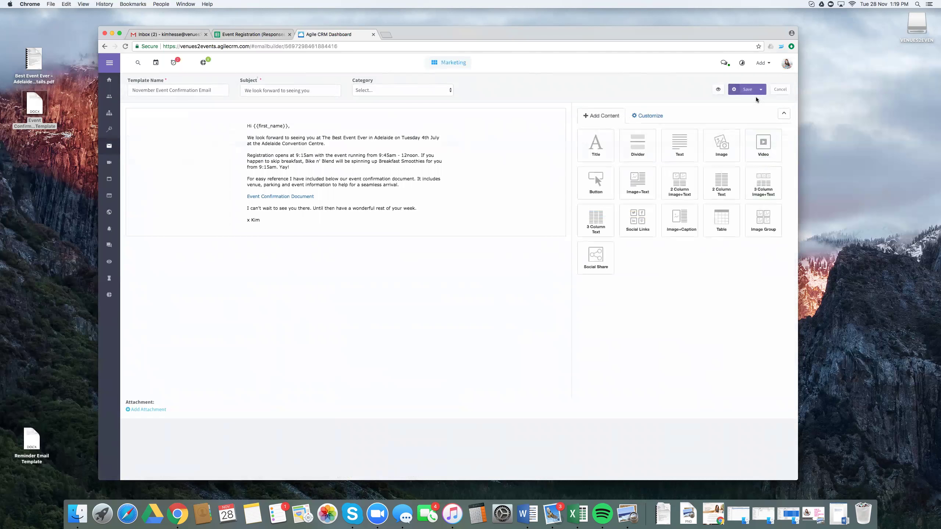
Send a test of the confirmation email, received as the sender's own contact, and save the template.
{"action": "left_click", "coordinate": [747, 90]}
{"action": "left_click", "coordinate": [761, 90]}
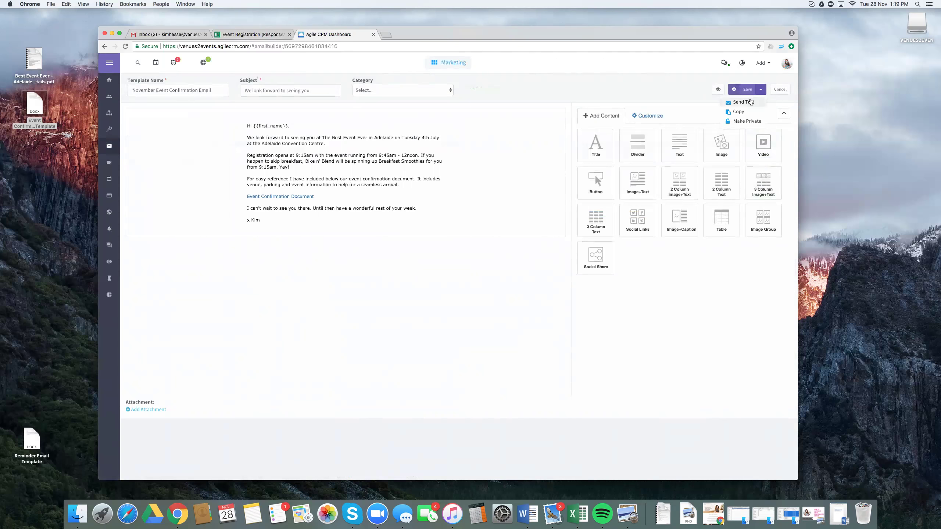
{"action": "left_click", "coordinate": [741, 102]}
{"action": "left_click", "coordinate": [431, 123]}
{"action": "type", "text": "Kimhess"}
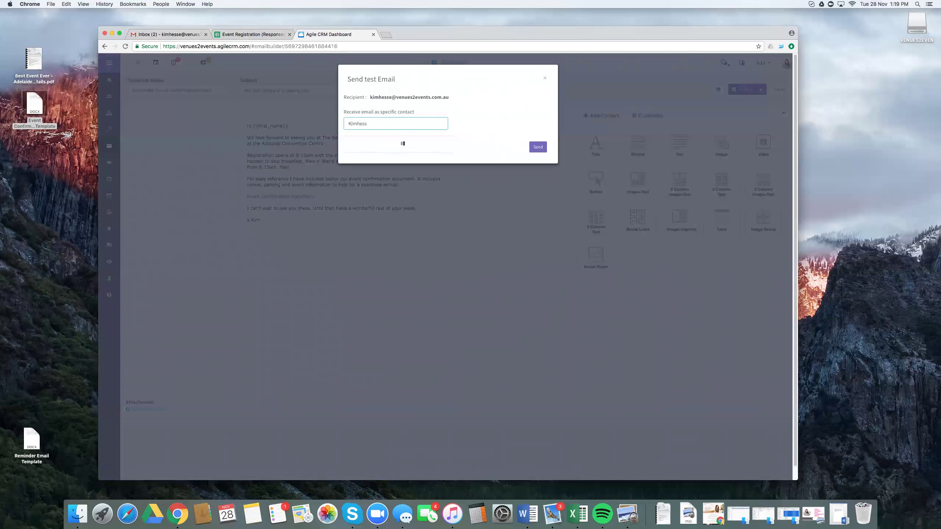
{"action": "left_click", "coordinate": [430, 150]}
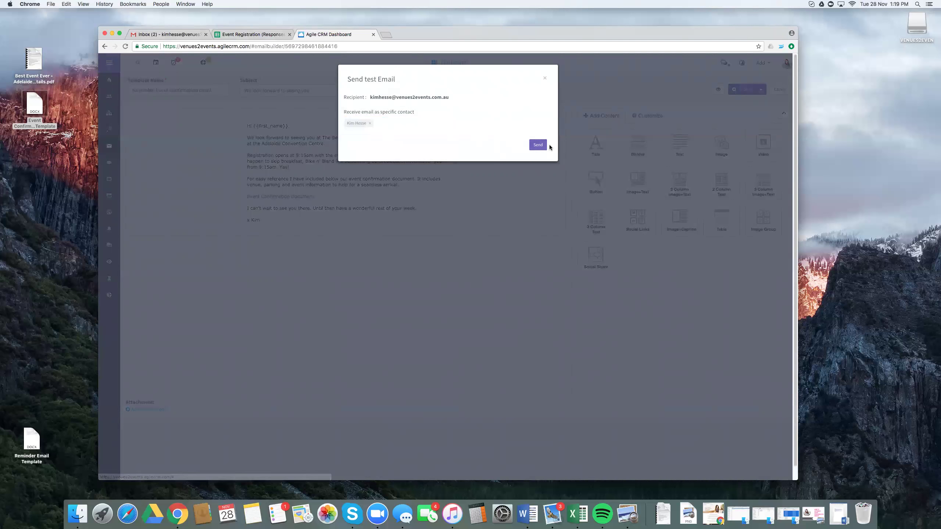
{"action": "left_click", "coordinate": [538, 145]}
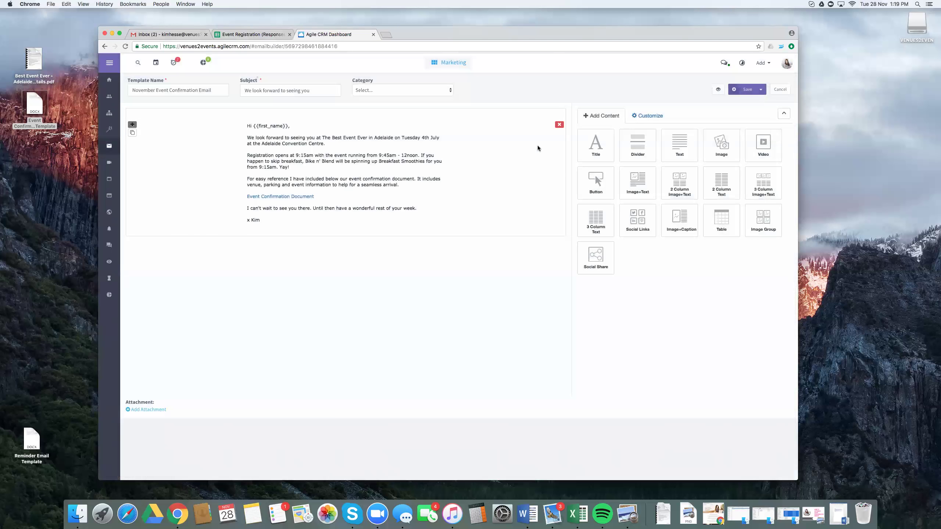
{"action": "left_click", "coordinate": [748, 90]}
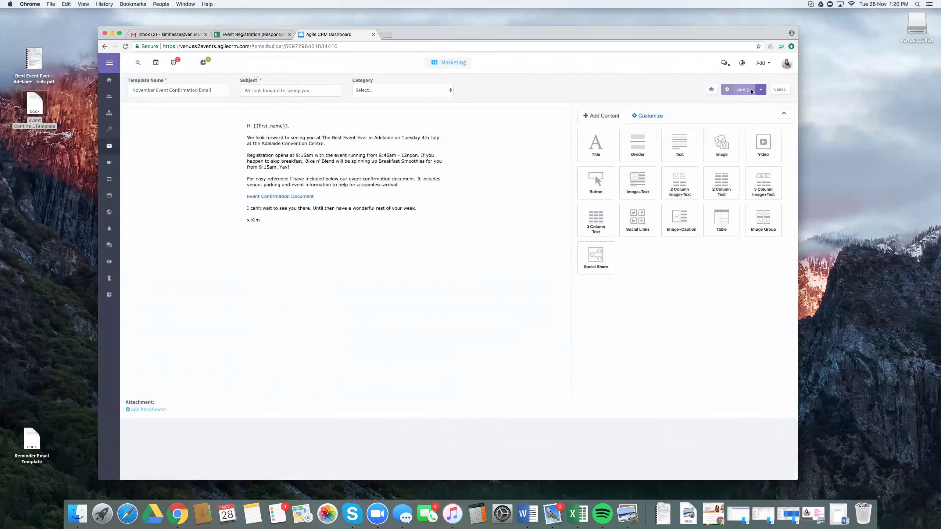
In the marketing campaigns, create a campaign category named November Training Event.
{"action": "left_click", "coordinate": [110, 115]}
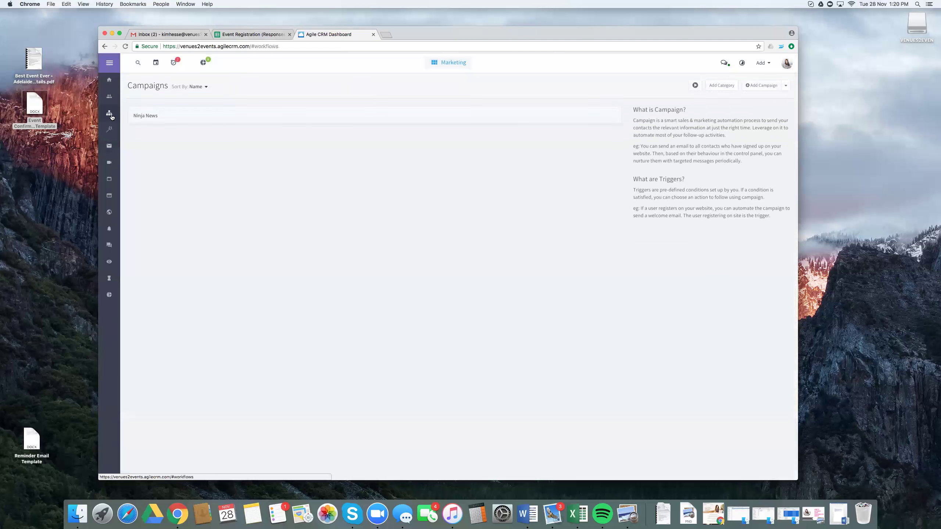
{"action": "left_click", "coordinate": [722, 86]}
{"action": "left_click", "coordinate": [456, 101]}
{"action": "type", "text": "Nove"}
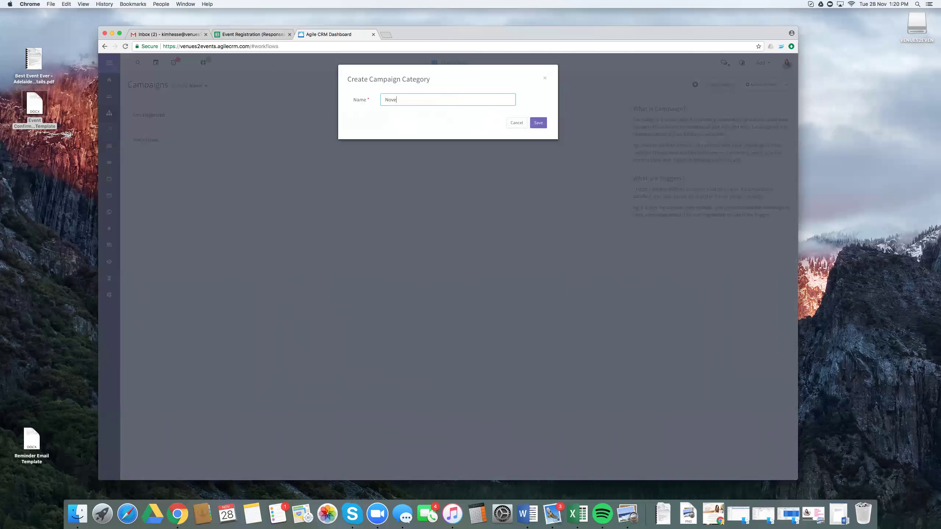
{"action": "type", "text": "mber Training Event"}
{"action": "left_click", "coordinate": [540, 122]}
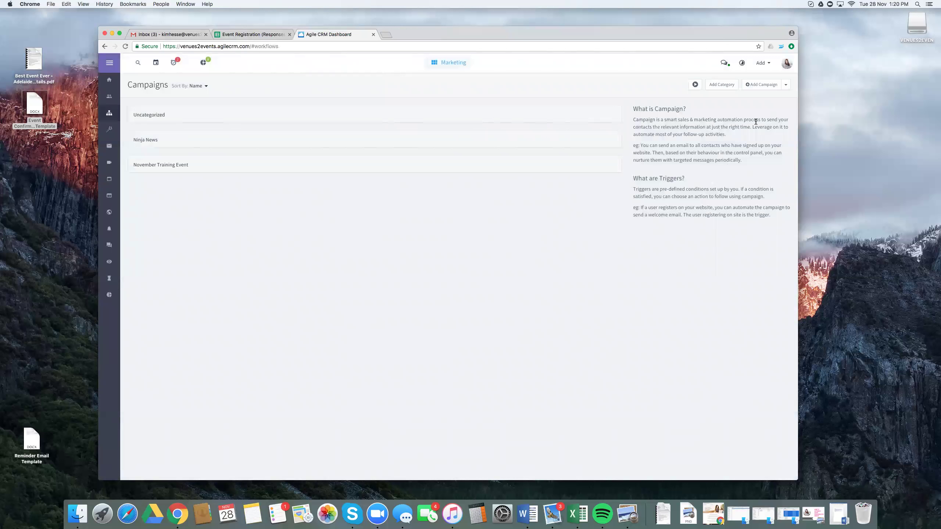
Start a custom campaign named November Training Event and assign it to the November Training Event category.
{"action": "left_click", "coordinate": [775, 85]}
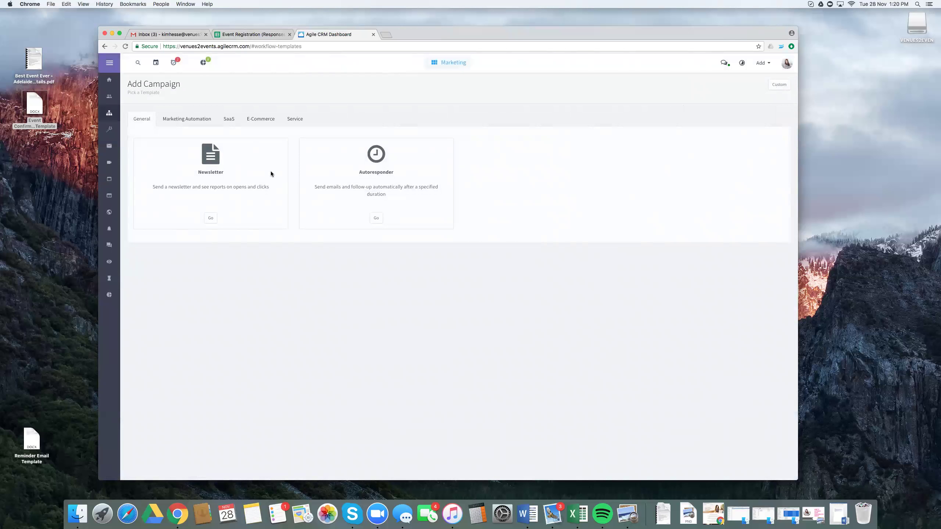
{"action": "left_click", "coordinate": [779, 85]}
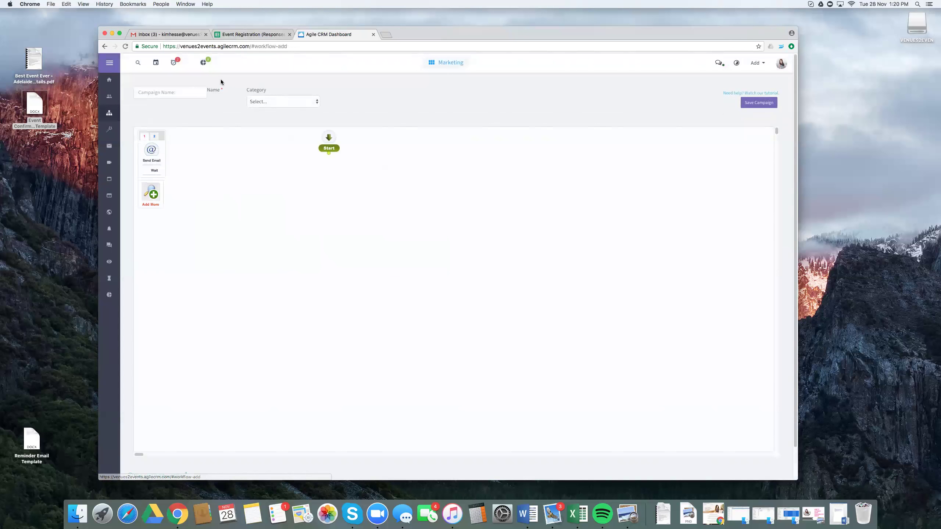
{"action": "left_click", "coordinate": [193, 91]}
{"action": "type", "text": "November Training Event"}
{"action": "left_click", "coordinate": [276, 98]}
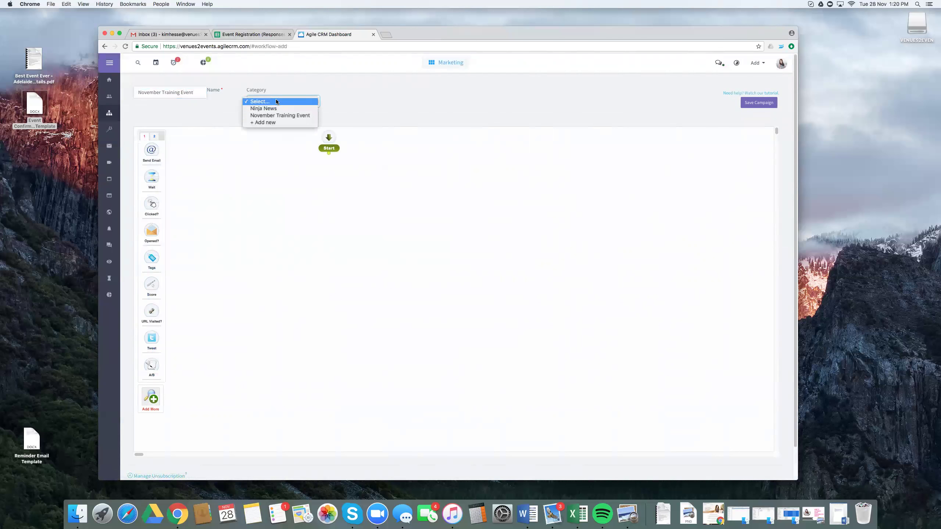
{"action": "left_click", "coordinate": [273, 117]}
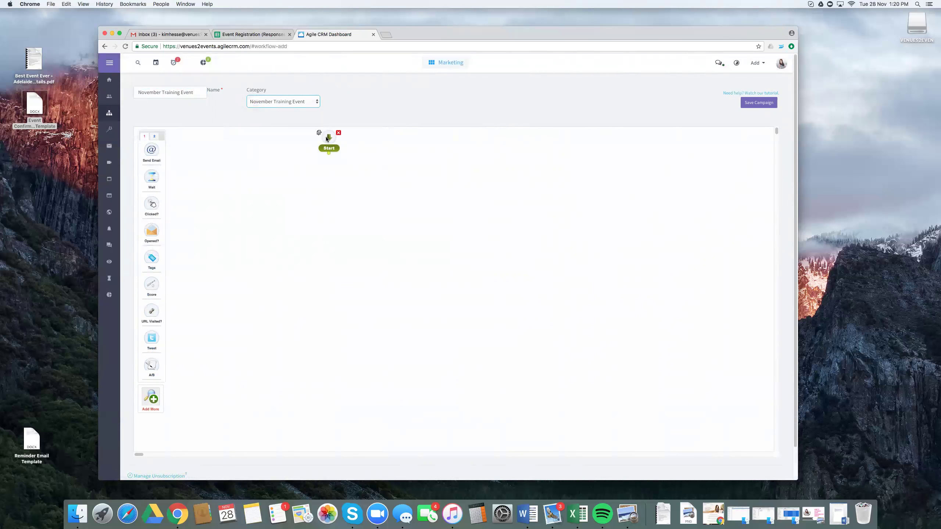
Add a Send Email node below Start with the subject "We look forward to seeing you" and the sender's email as the reply-to address.
{"action": "left_click_drag", "start_coordinate": [151, 149], "coordinate": [336, 182]}
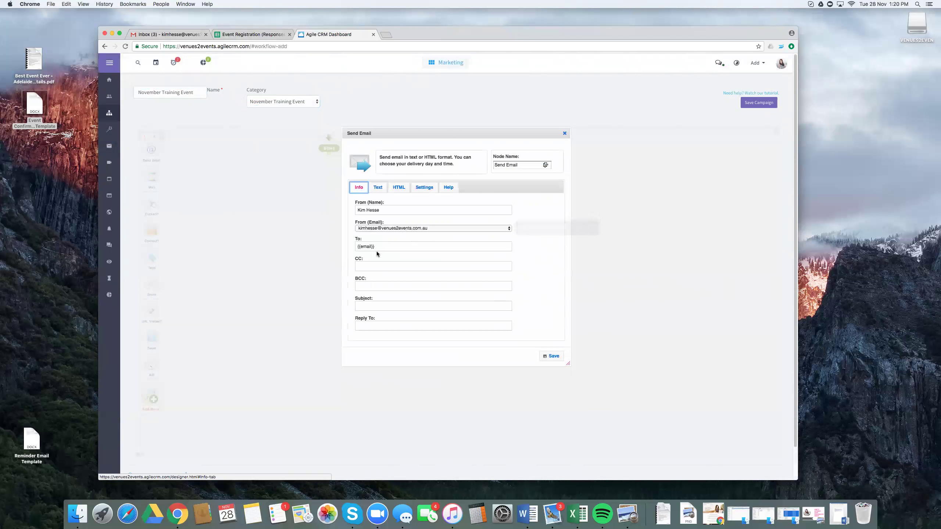
{"action": "left_click", "coordinate": [387, 247]}
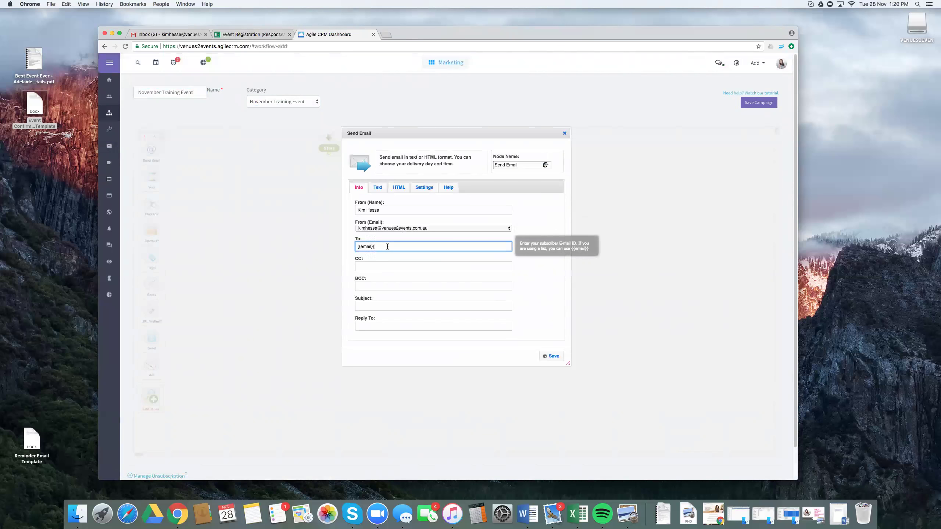
{"action": "left_click", "coordinate": [378, 307]}
{"action": "type", "text": "We look forward to seeing y"}
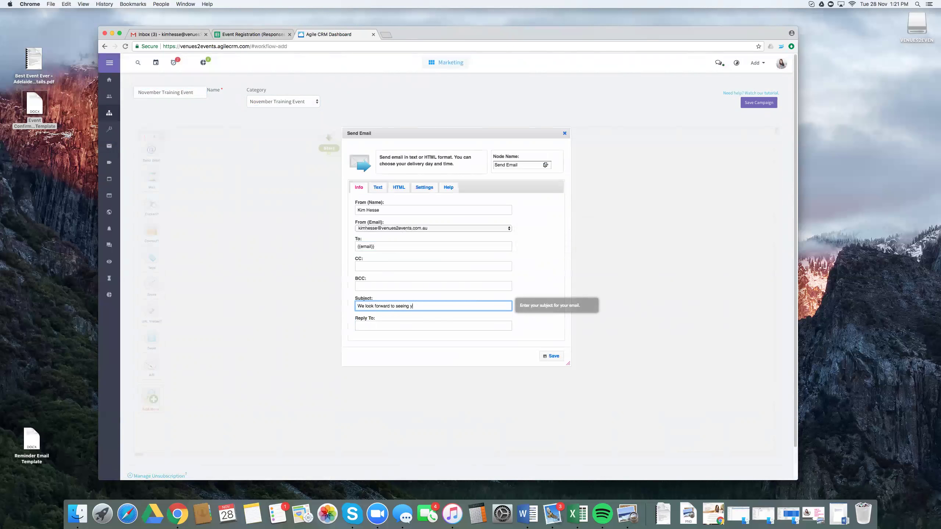
{"action": "type", "text": "ou"}
{"action": "key", "text": "Tab"}
{"action": "type", "text": "kimhesse"}
{"action": "key", "text": "Down"}
{"action": "key", "text": "Tab"}
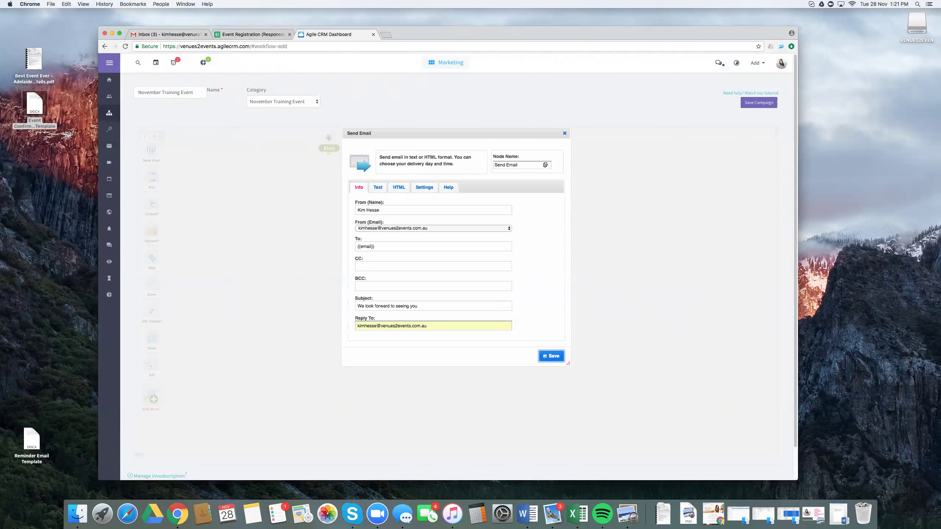
Load the November Event Confirmation Email template as the node's HTML content and save it in the HTML editor.
{"action": "left_click", "coordinate": [381, 189]}
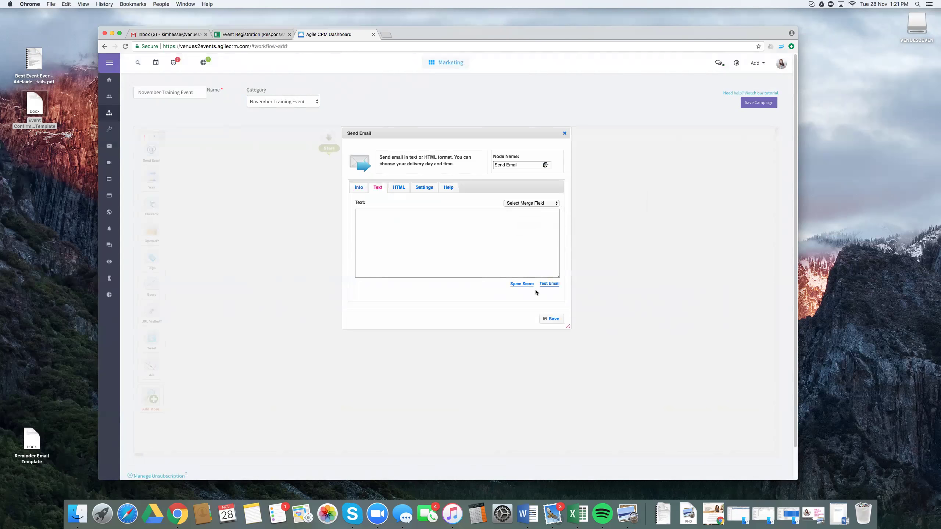
{"action": "left_click", "coordinate": [399, 188]}
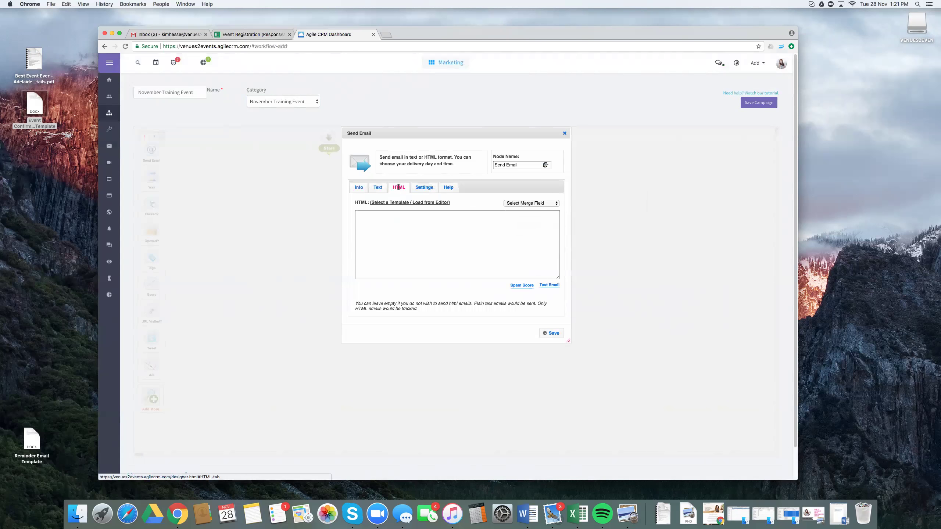
{"action": "left_click", "coordinate": [419, 204]}
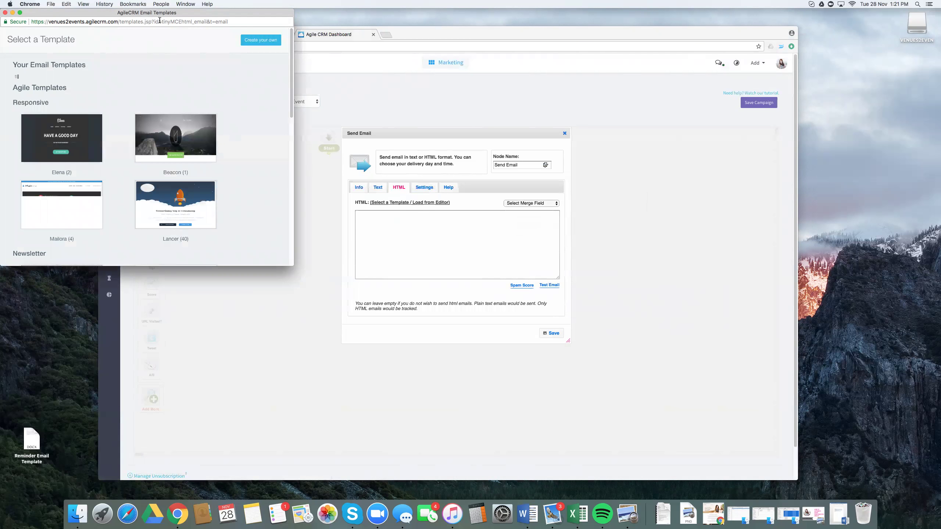
{"action": "left_click_drag", "start_coordinate": [179, 15], "coordinate": [486, 109]}
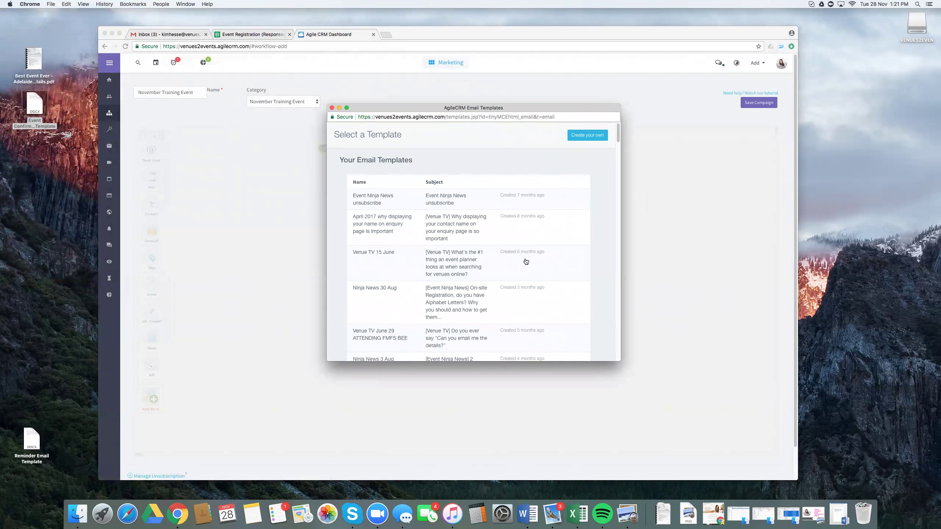
{"action": "scroll", "coordinate": [526, 261], "scroll_direction": "down", "scroll_amount": 3}
{"action": "scroll", "coordinate": [526, 262], "scroll_direction": "down", "scroll_amount": 3}
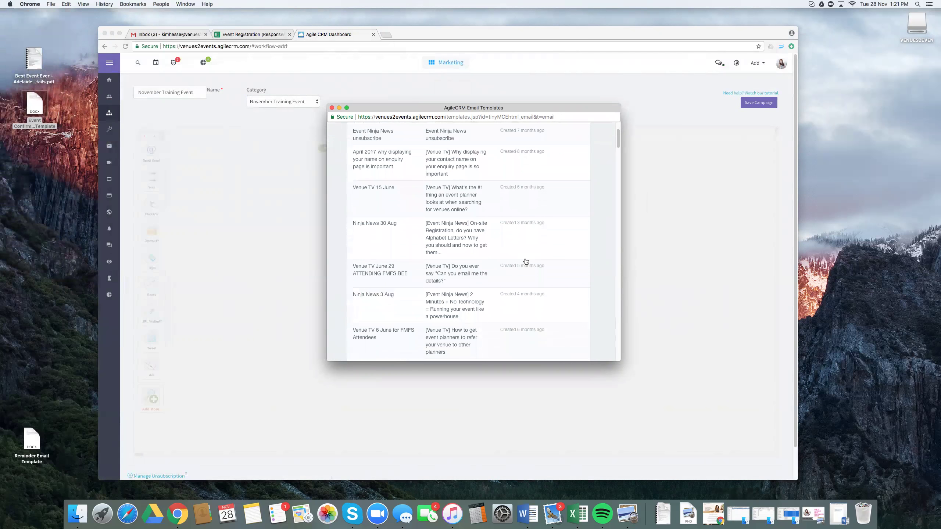
{"action": "scroll", "coordinate": [526, 262], "scroll_direction": "down", "scroll_amount": 10}
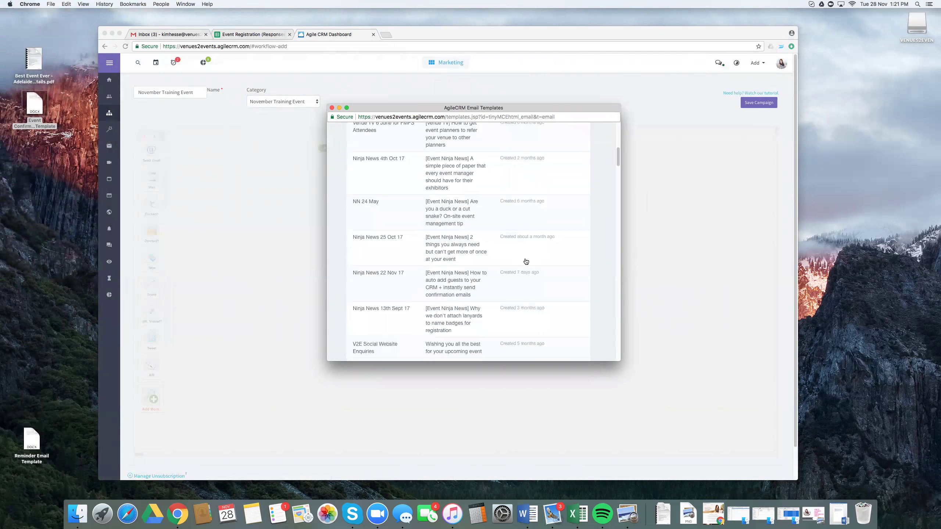
{"action": "scroll", "coordinate": [526, 262], "scroll_direction": "down", "scroll_amount": 3}
{"action": "scroll", "coordinate": [526, 262], "scroll_direction": "down", "scroll_amount": 3}
{"action": "scroll", "coordinate": [526, 261], "scroll_direction": "down", "scroll_amount": 7}
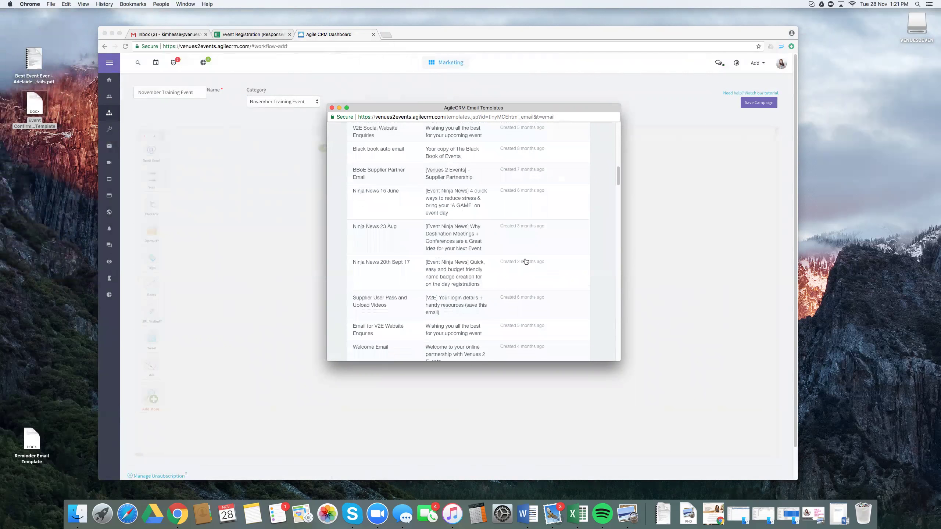
{"action": "scroll", "coordinate": [526, 262], "scroll_direction": "down", "scroll_amount": 4}
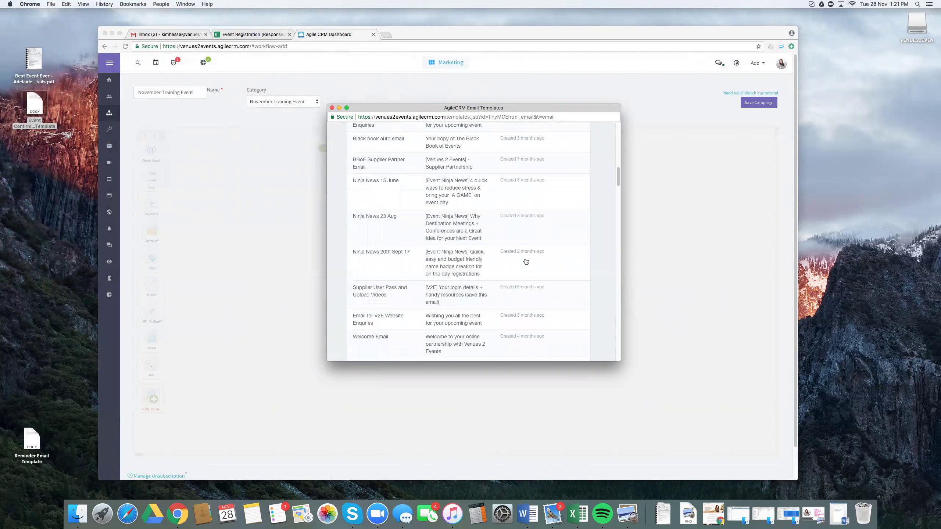
{"action": "scroll", "coordinate": [526, 262], "scroll_direction": "down", "scroll_amount": 2}
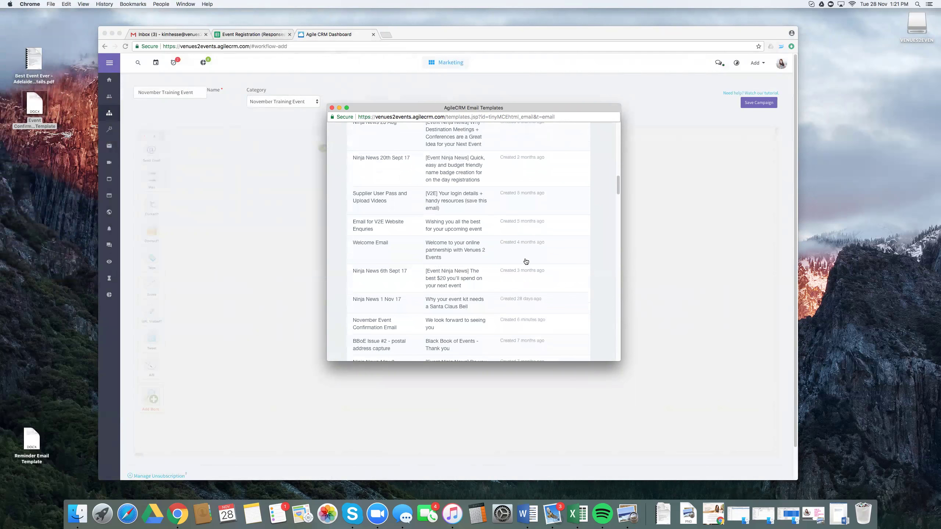
{"action": "left_click", "coordinate": [376, 324]}
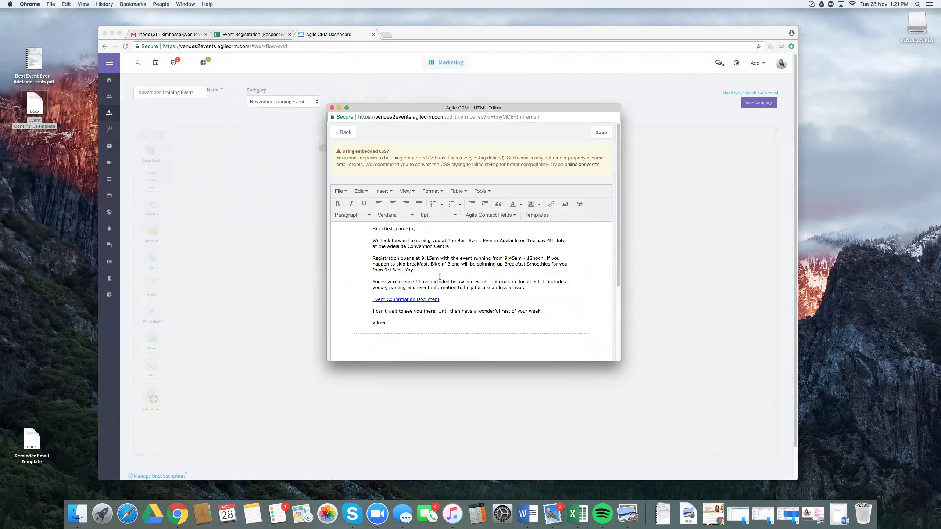
{"action": "left_click", "coordinate": [600, 133]}
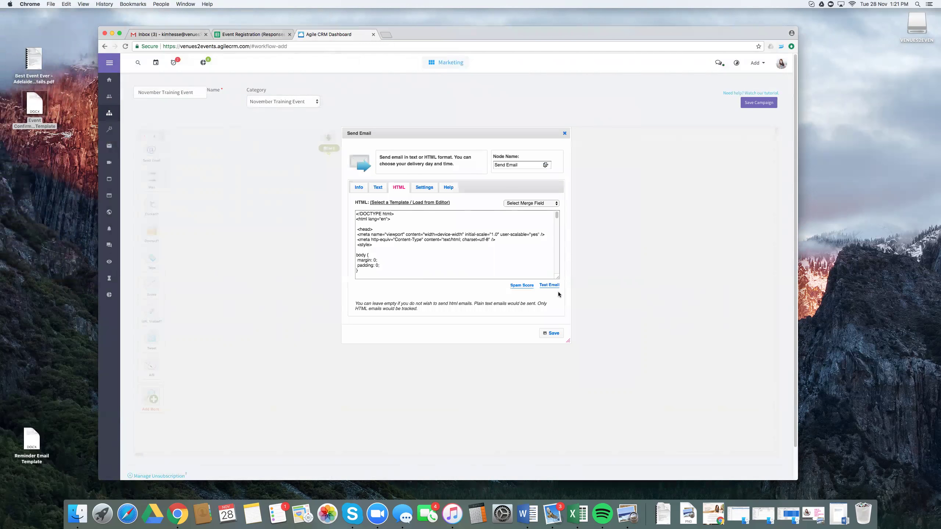
Send a test email from the Send Email node, received as the sender's own contact.
{"action": "left_click", "coordinate": [550, 285]}
{"action": "left_click", "coordinate": [431, 119]}
{"action": "type", "text": "kim"}
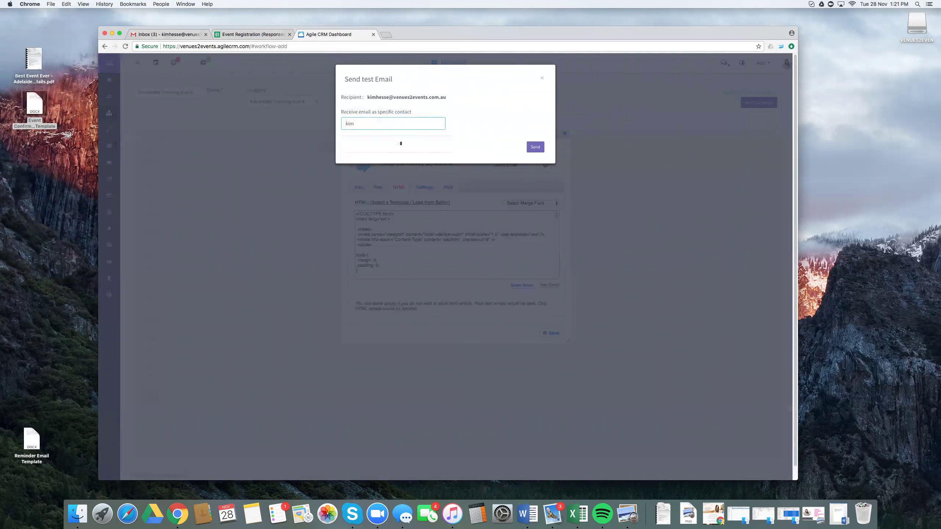
{"action": "left_click", "coordinate": [409, 175]}
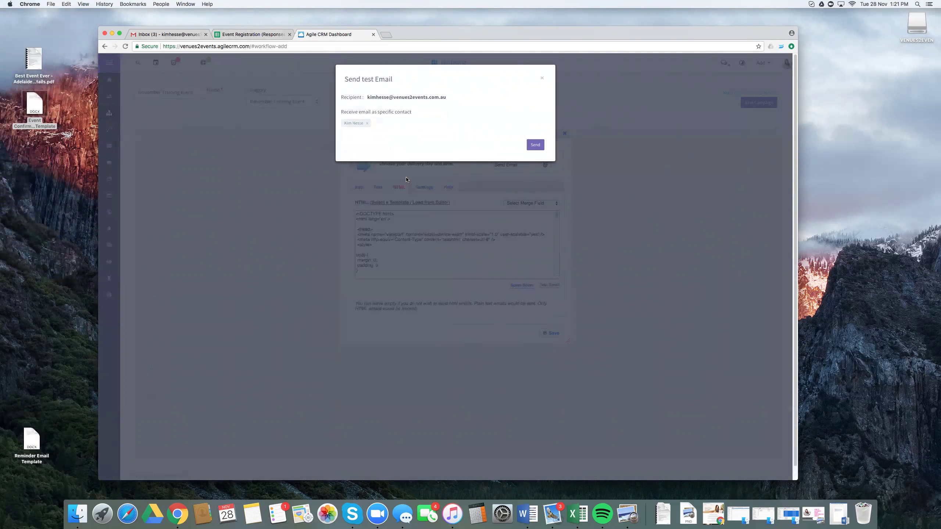
{"action": "left_click", "coordinate": [536, 145]}
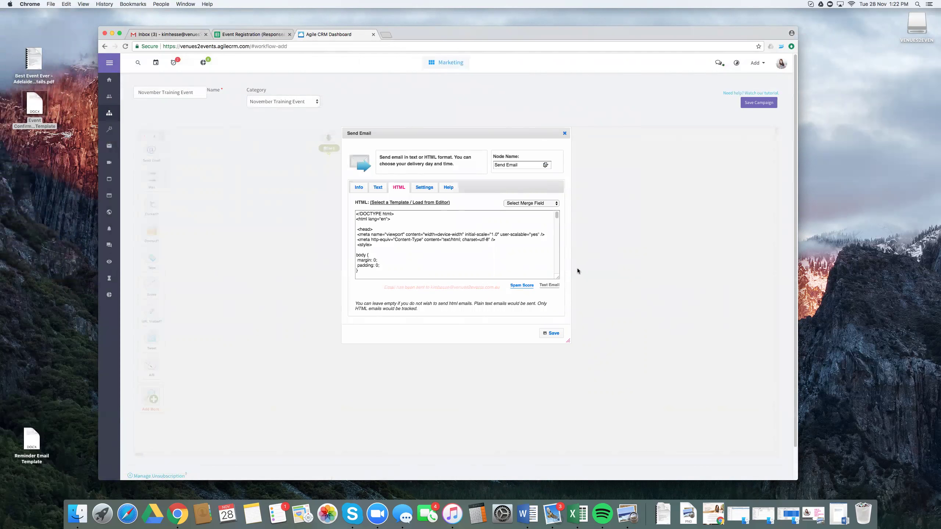
Set Track Clicks to Yes for the Send Email node, save the node and connect Start to it.
{"action": "left_click", "coordinate": [426, 188]}
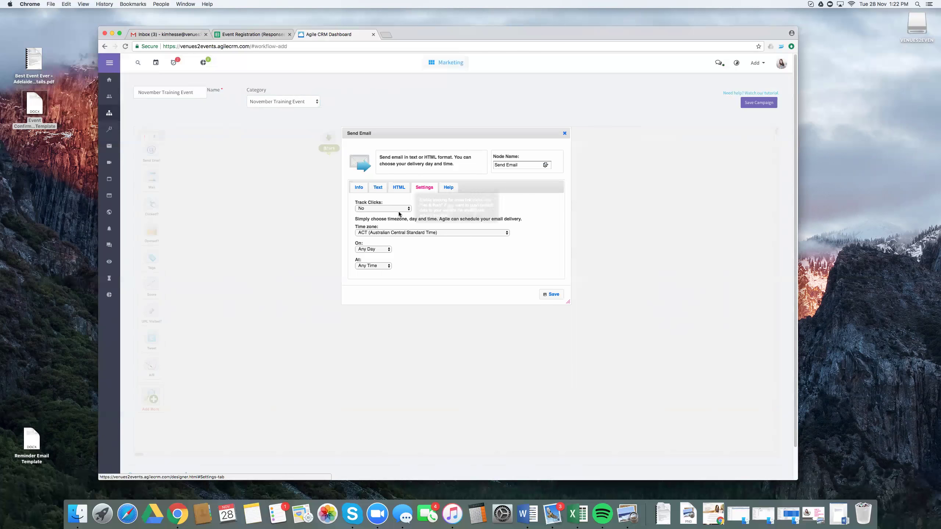
{"action": "left_click", "coordinate": [385, 208]}
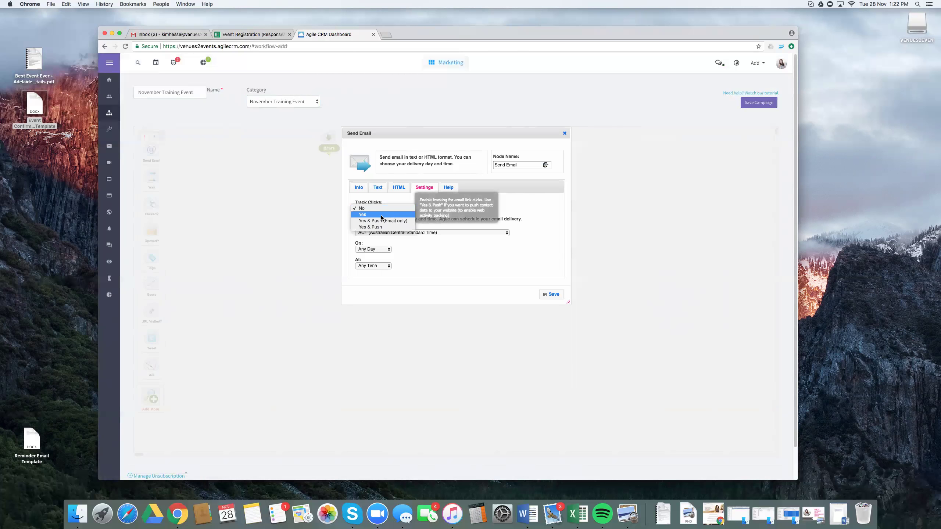
{"action": "left_click", "coordinate": [381, 217]}
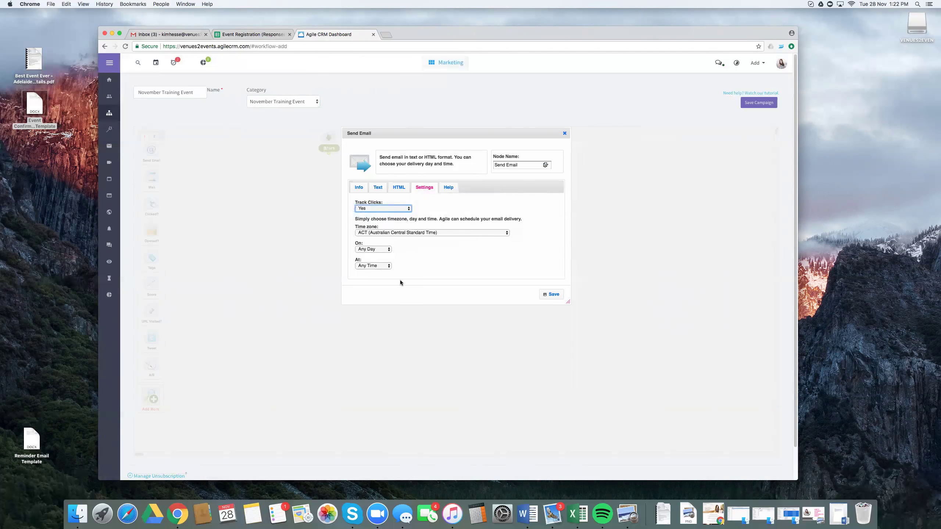
{"action": "left_click", "coordinate": [553, 296]}
{"action": "left_click_drag", "start_coordinate": [329, 153], "coordinate": [225, 200]}
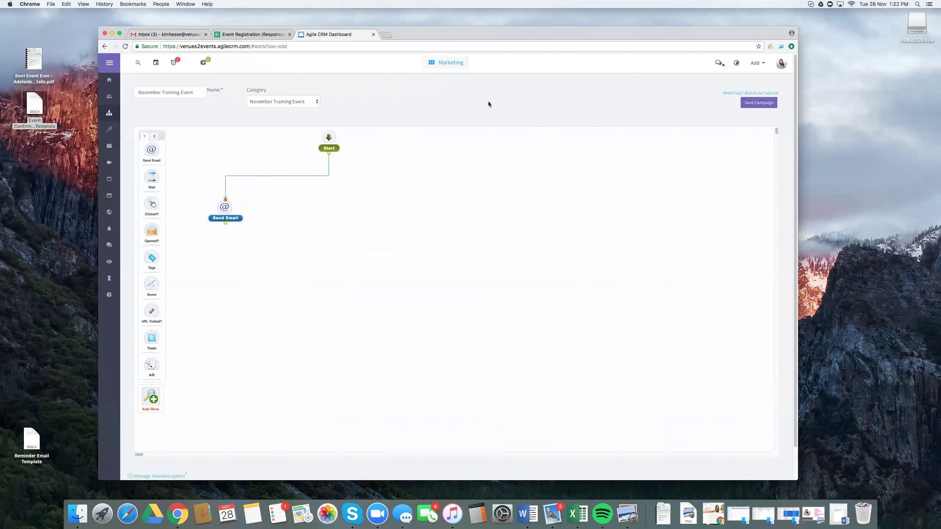
Start a new Tag Added trigger and fill its name with the suggested November Training Event Confirmation entry.
{"action": "left_click", "coordinate": [110, 132]}
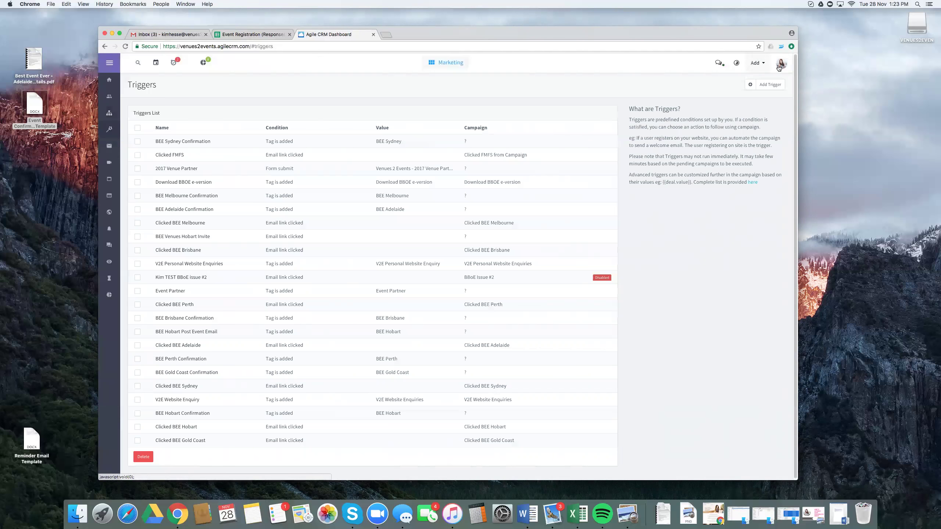
{"action": "left_click", "coordinate": [771, 84]}
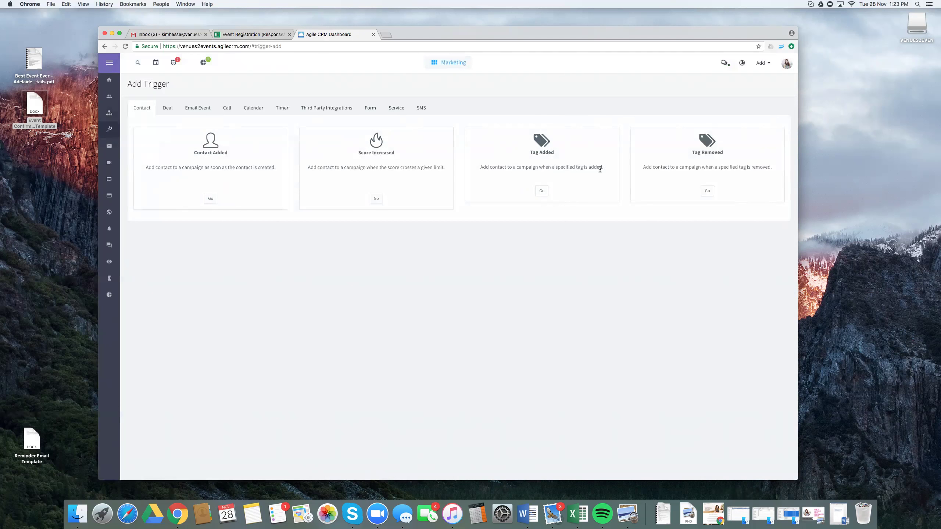
{"action": "left_click", "coordinate": [543, 191]}
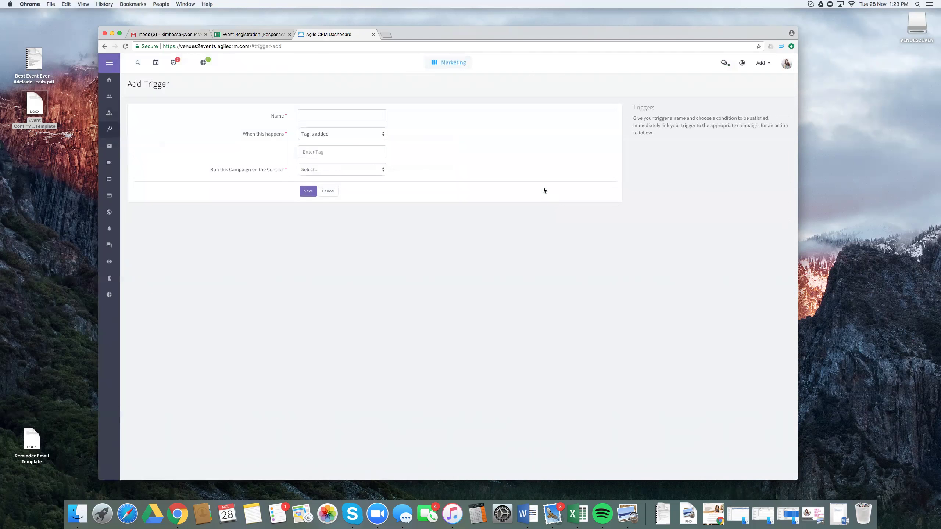
{"action": "left_click", "coordinate": [315, 116]}
{"action": "type", "text": "Nove"}
{"action": "key", "text": "Down"}
{"action": "key", "text": "Return"}
{"action": "key", "text": "Tab"}
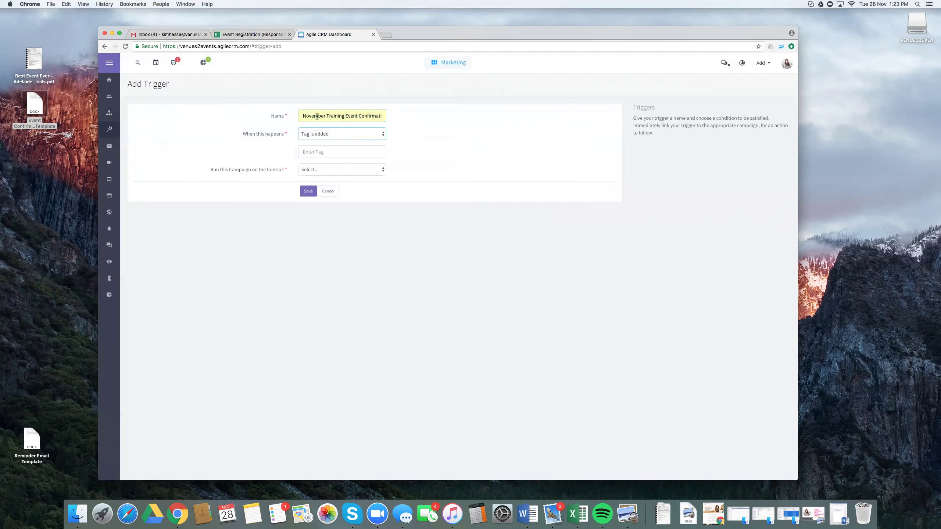
Keep the trigger condition as Tag is added and set its tag to November Training Program Attendees.
{"action": "left_click", "coordinate": [325, 134]}
{"action": "left_click", "coordinate": [324, 134]}
{"action": "left_click", "coordinate": [322, 152]}
{"action": "type", "text": "Nov"}
{"action": "type", "text": "em"}
{"action": "left_click", "coordinate": [335, 174]}
{"action": "left_click_drag", "start_coordinate": [315, 152], "coordinate": [375, 153]}
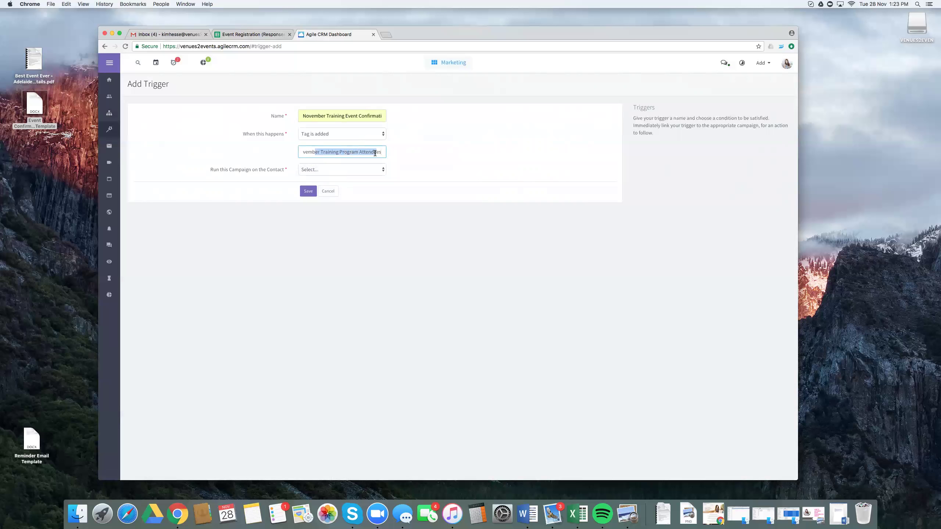
Assign the November Training Event campaign to the trigger and save the trigger.
{"action": "left_click", "coordinate": [331, 173]}
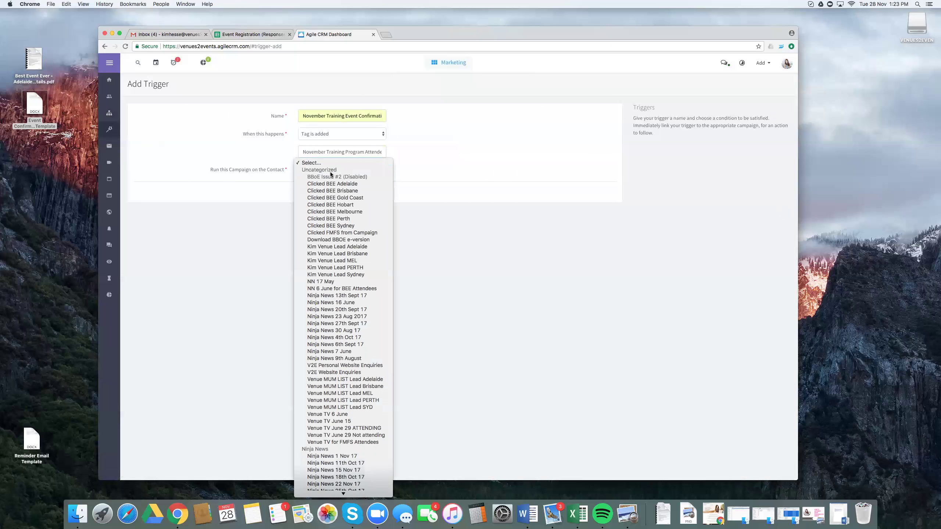
{"action": "scroll", "coordinate": [331, 173], "scroll_direction": "down", "scroll_amount": 3}
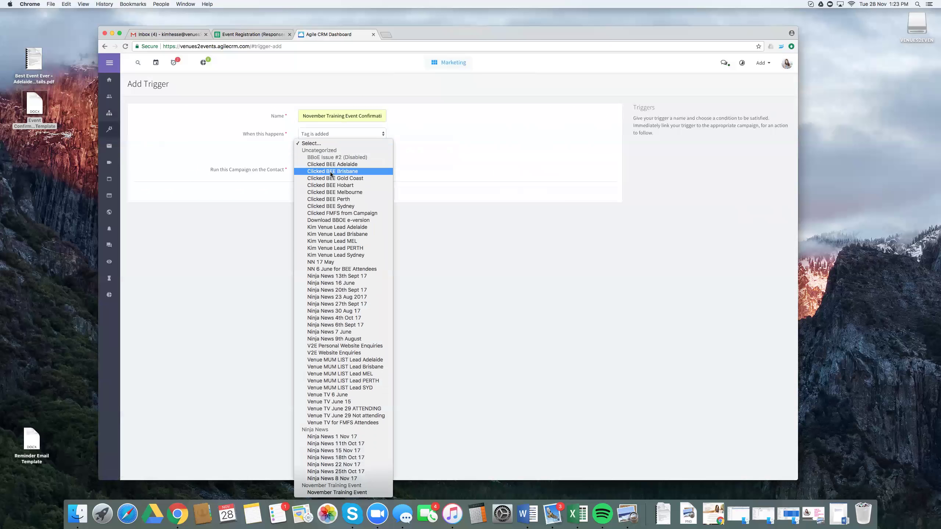
{"action": "left_click", "coordinate": [318, 493]}
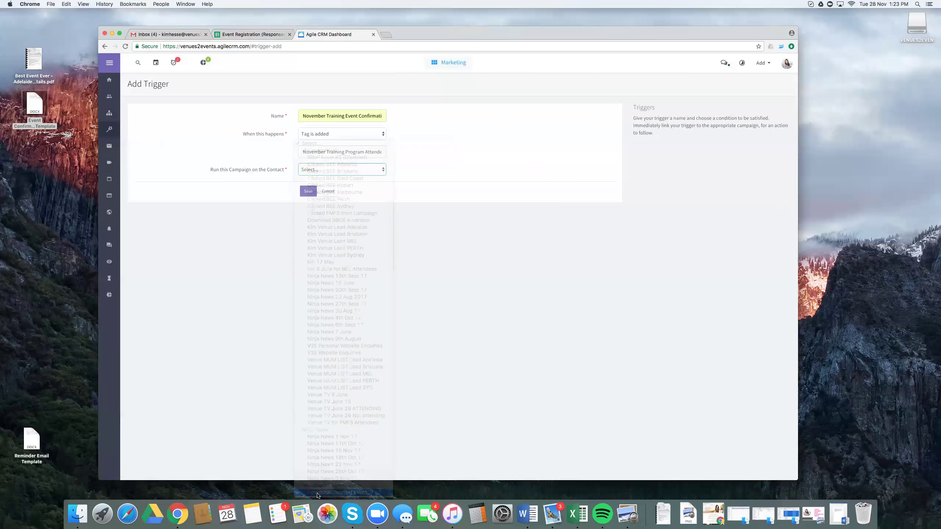
{"action": "left_click", "coordinate": [310, 192]}
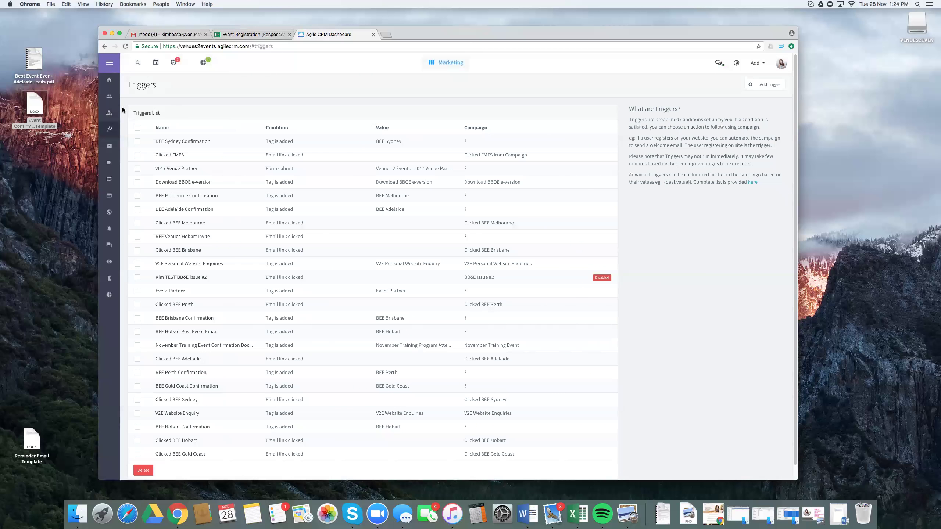
View the email templates list, then examine the registrant's row and the empty row 4 in the Event Registration (Responses) sheet.
{"action": "left_click", "coordinate": [109, 146]}
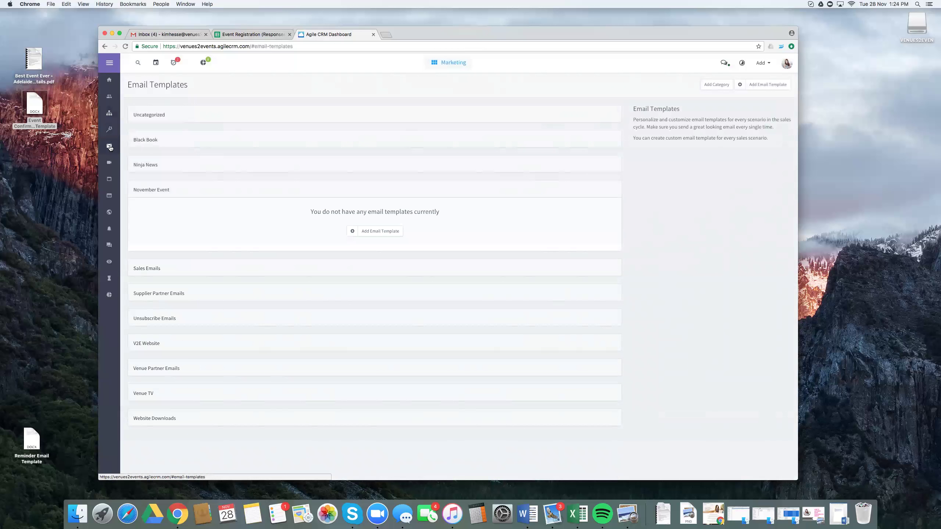
{"action": "left_click", "coordinate": [239, 34]}
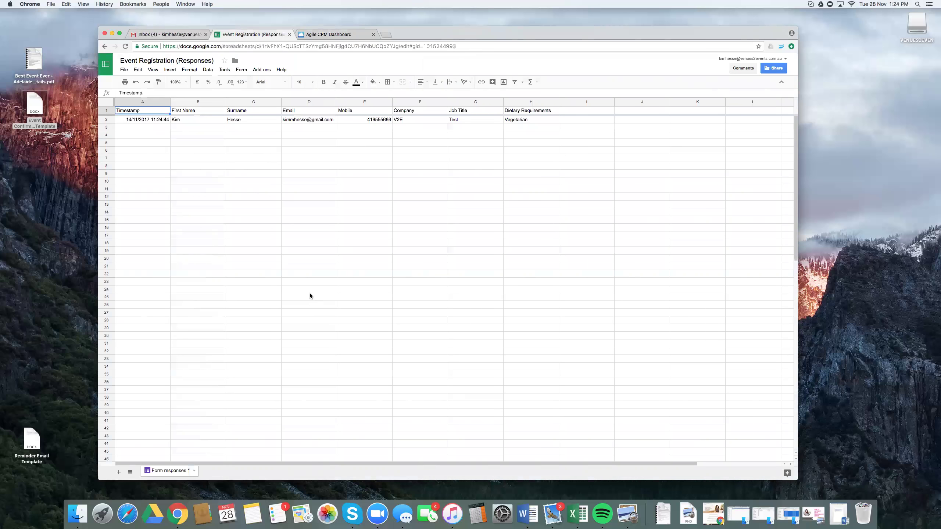
{"action": "left_click_drag", "start_coordinate": [153, 120], "coordinate": [545, 120]}
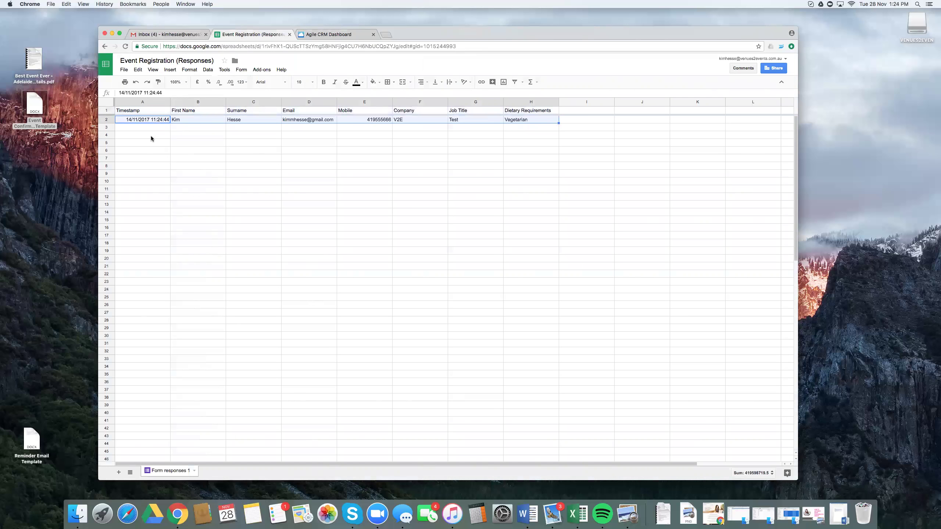
{"action": "left_click_drag", "start_coordinate": [150, 135], "coordinate": [507, 134]}
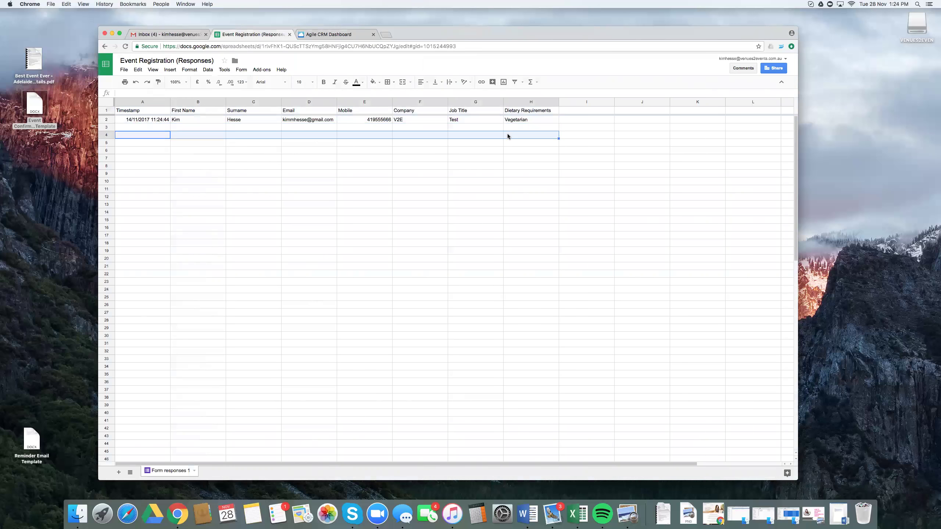